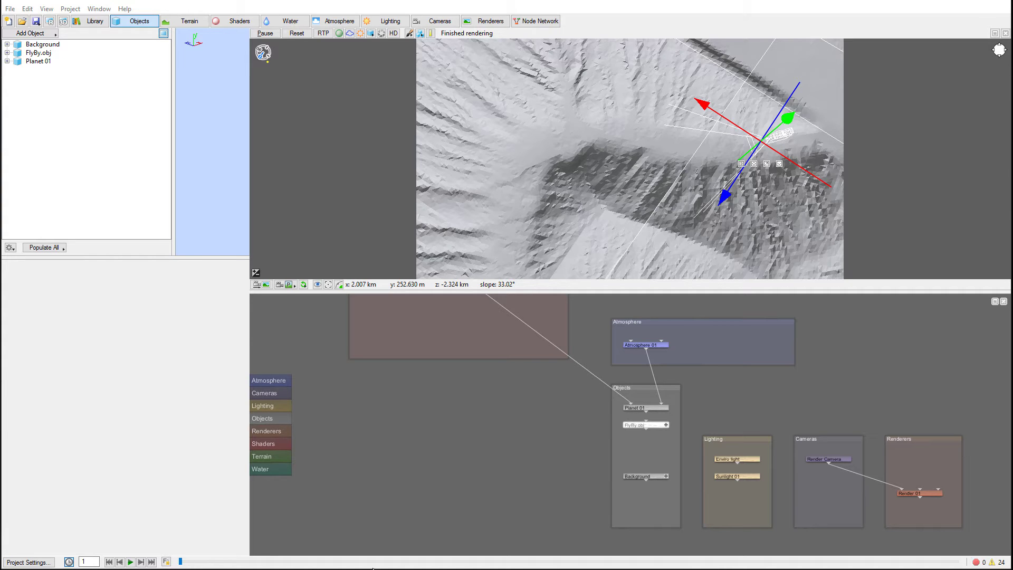
Step: Open the animation panel in the main layout and enlarge its graph area
left_click_drag(182, 565, 739, 569)
left_click(109, 562)
left_click(98, 9)
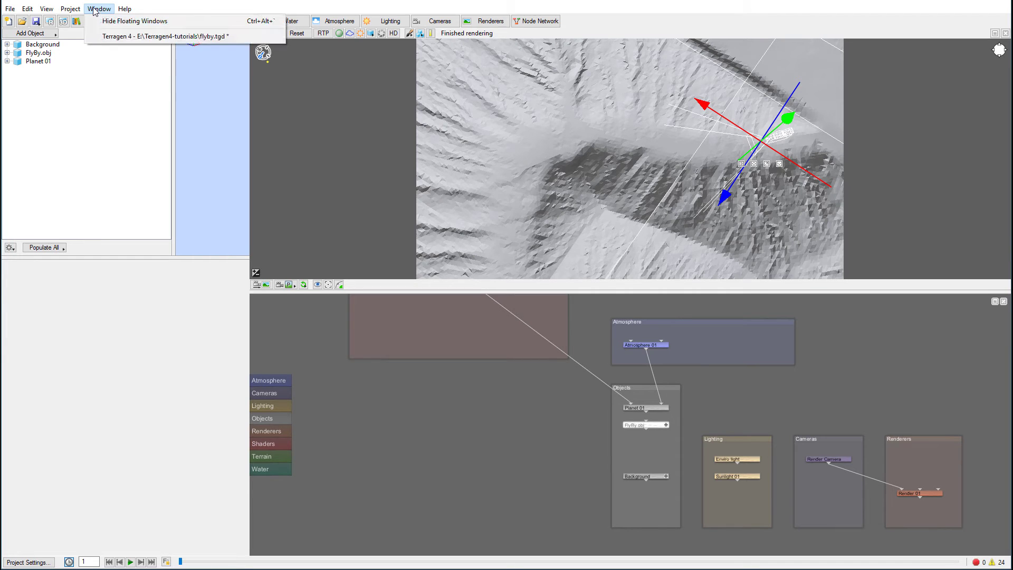
mouse_move(46, 9)
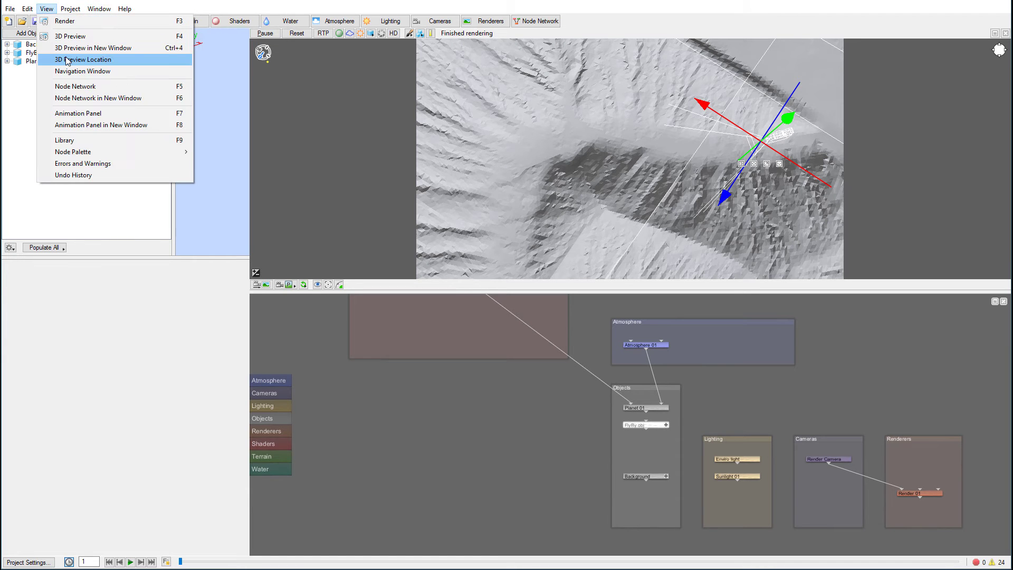
left_click(98, 114)
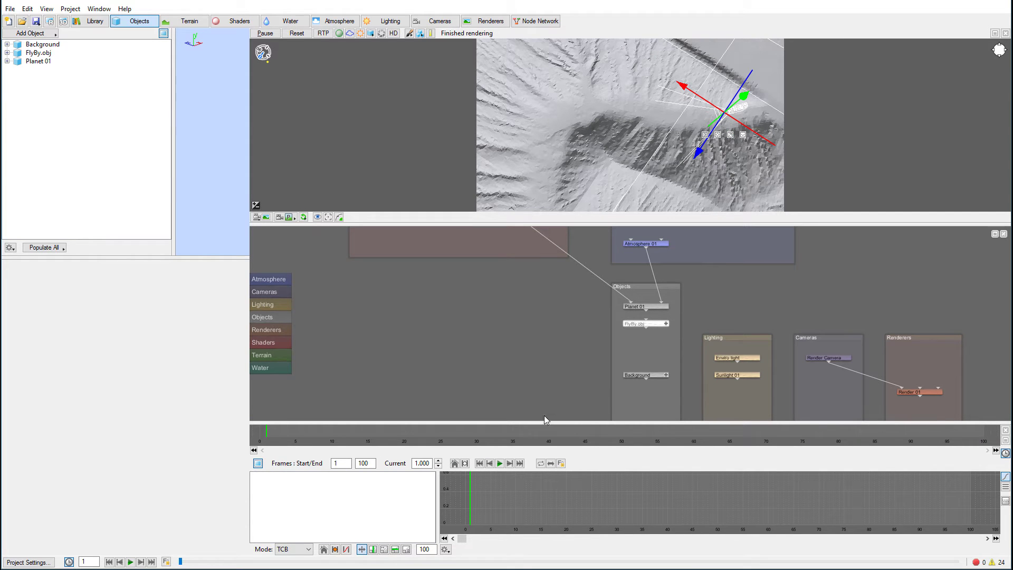
left_click_drag(544, 422, 541, 384)
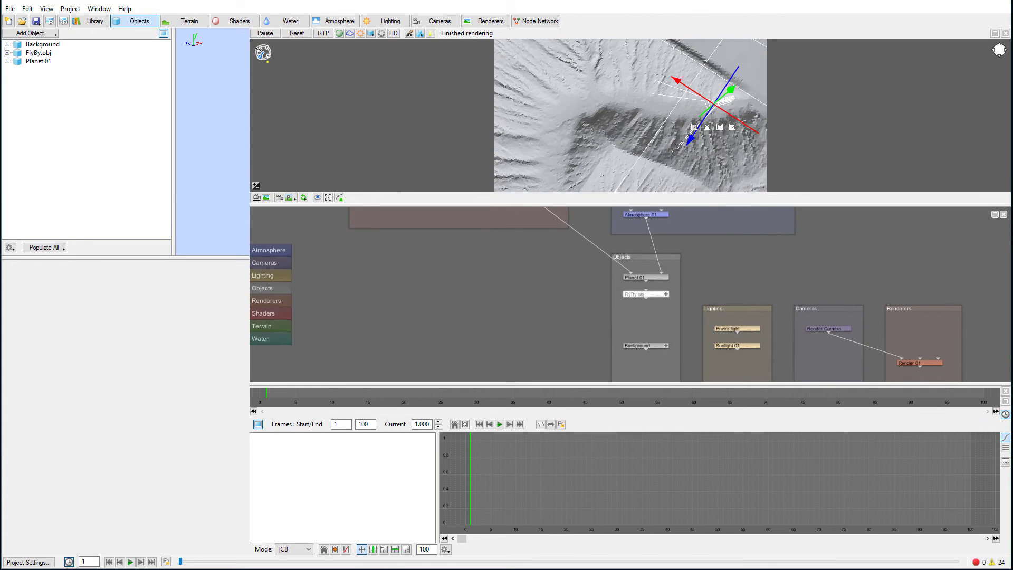
Step: Set the project's end frame to 240, check the last frame and return to the first
double_click(367, 424)
type("240")
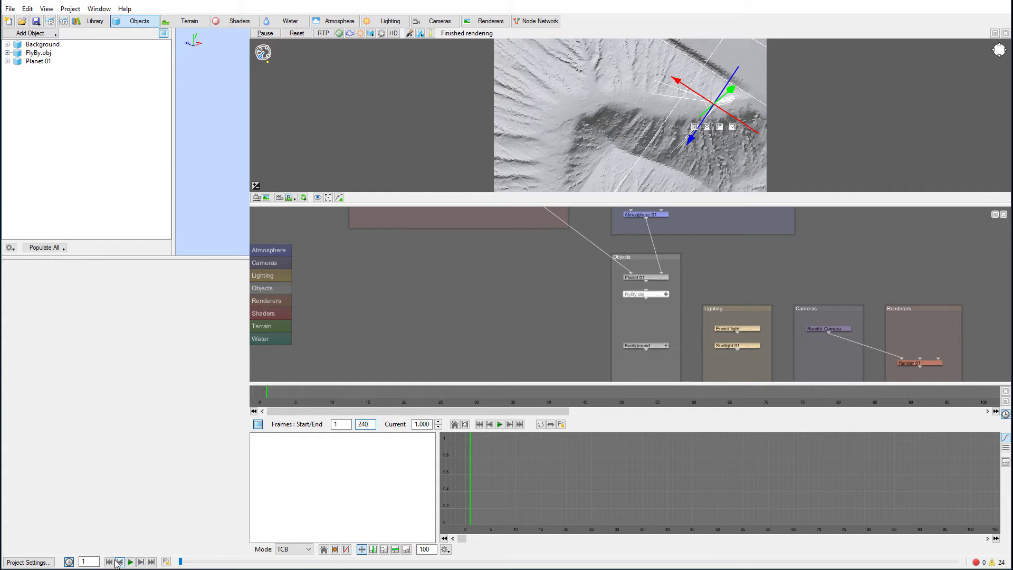
left_click(151, 562)
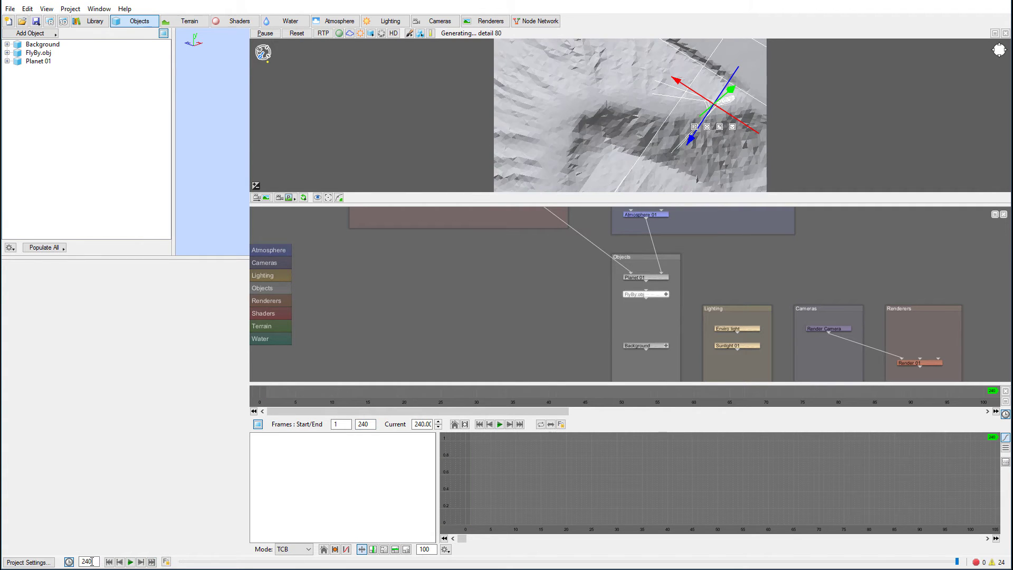
left_click(110, 563)
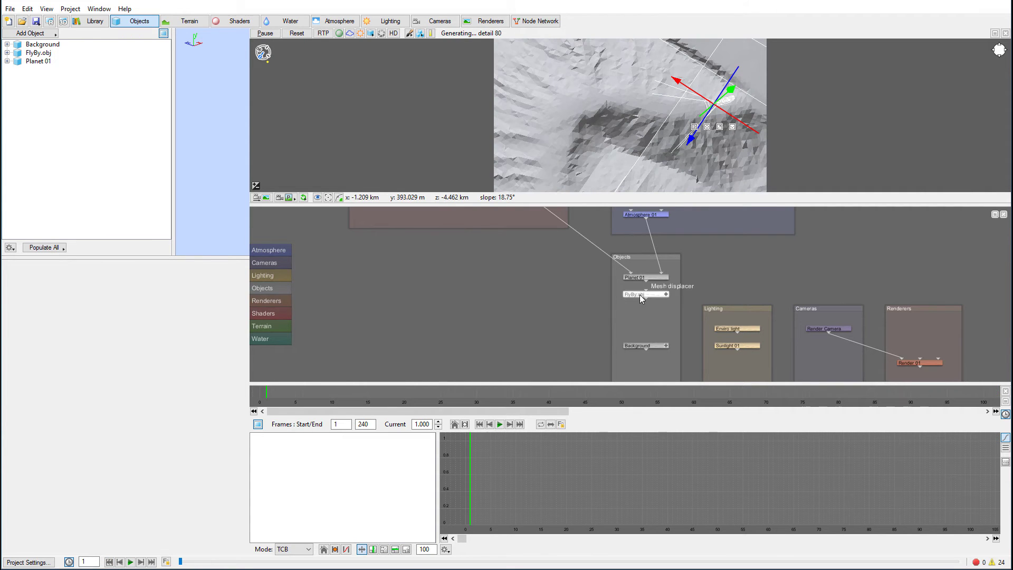
Step: Set a Translate animation key on all axes of FlyBy.obj at frame 1
left_click(42, 53)
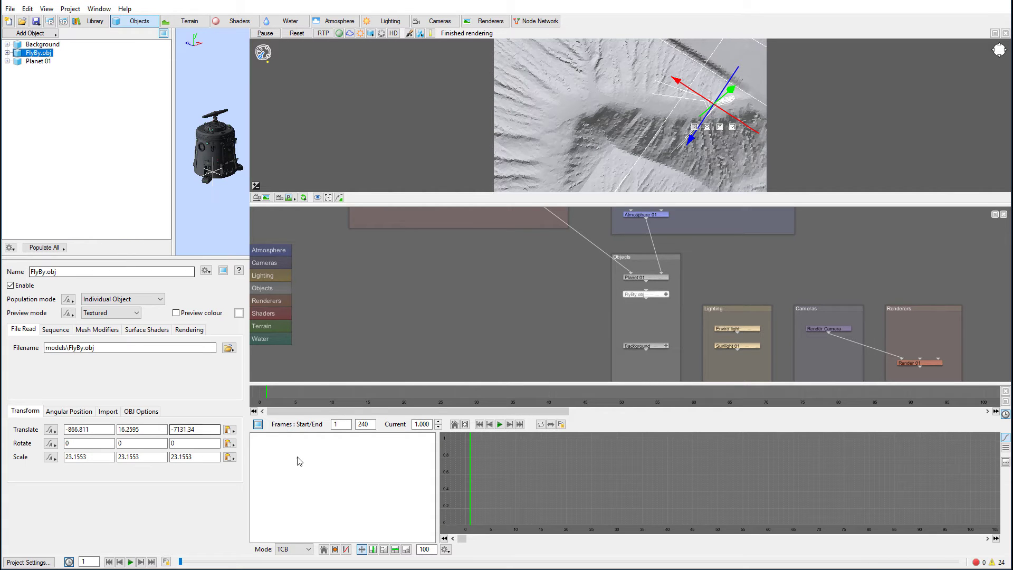
left_click(52, 431)
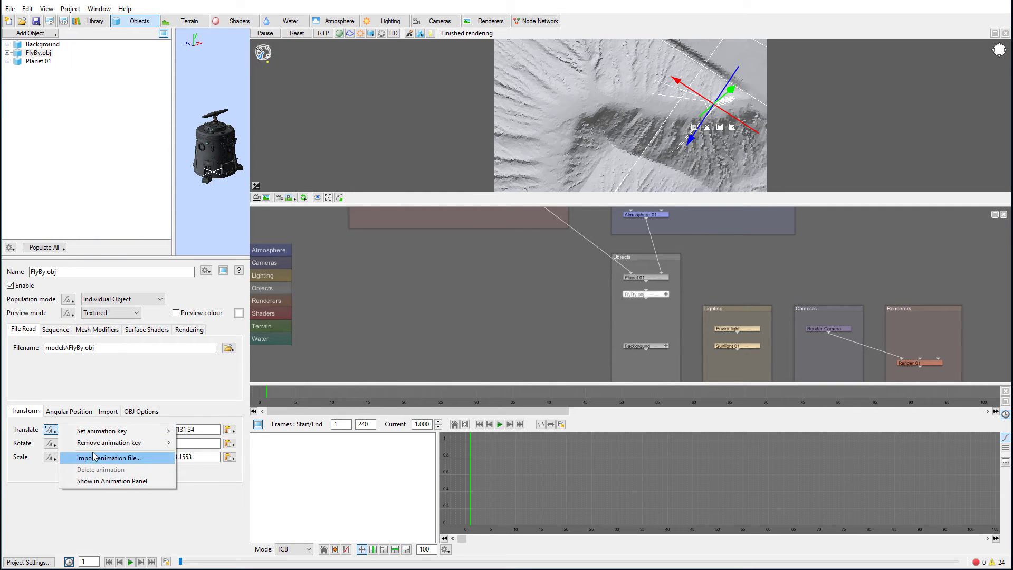
mouse_move(95, 435)
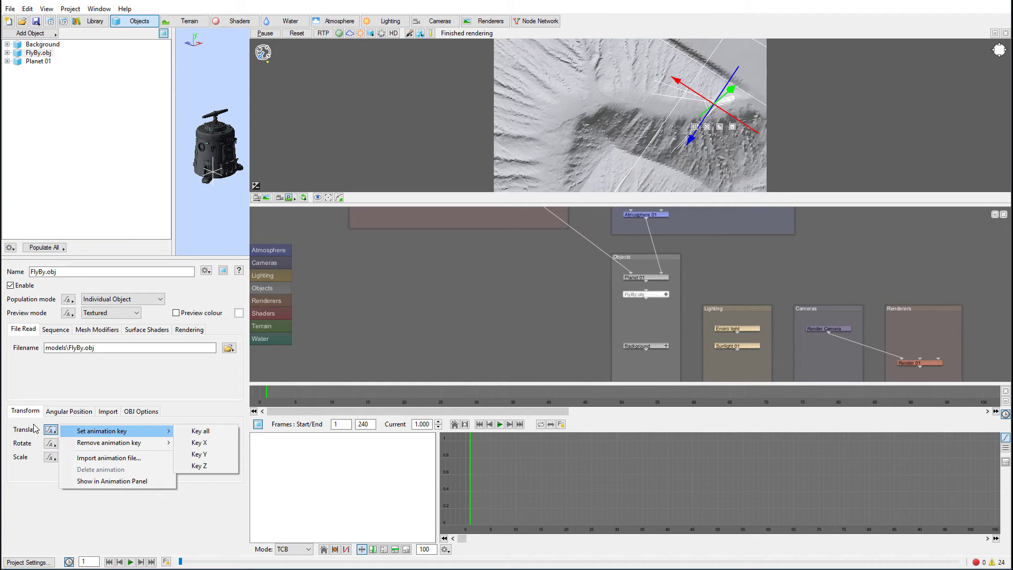
left_click(204, 434)
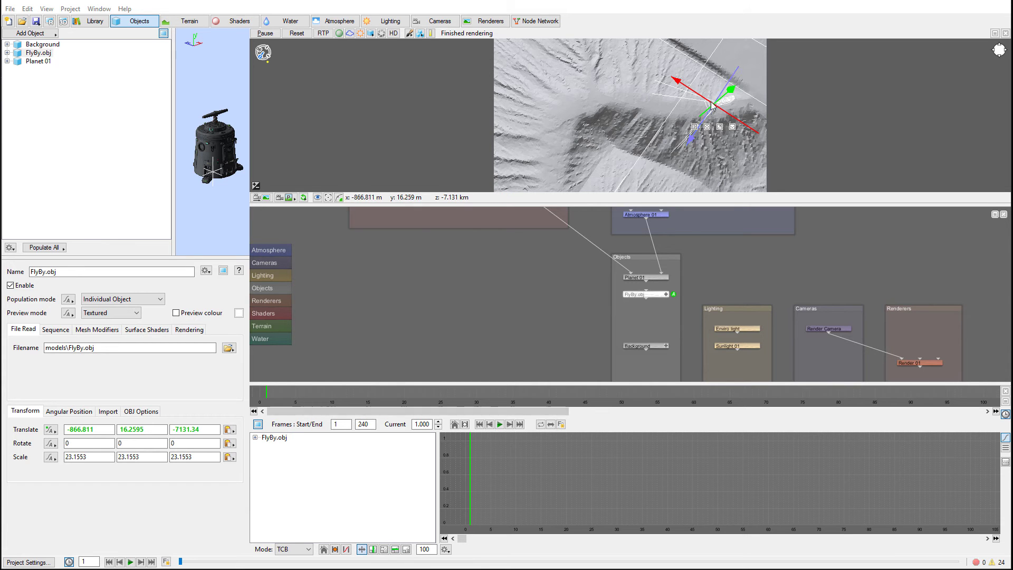
Step: Go to frame 48 and move FlyBy.obj to about X 158, Z -6377 in the 3D preview
left_click(94, 560)
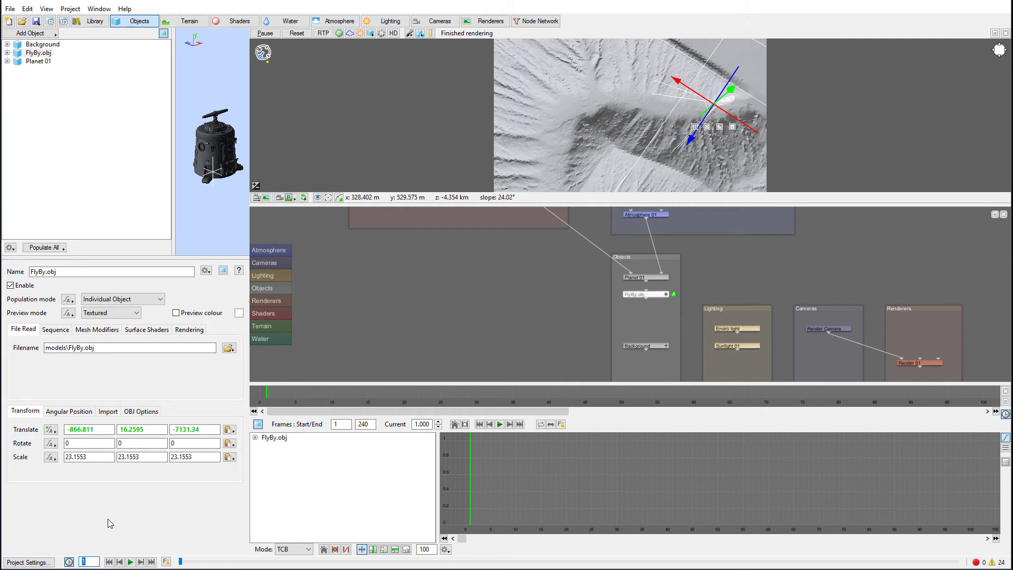
type("48")
key("Return")
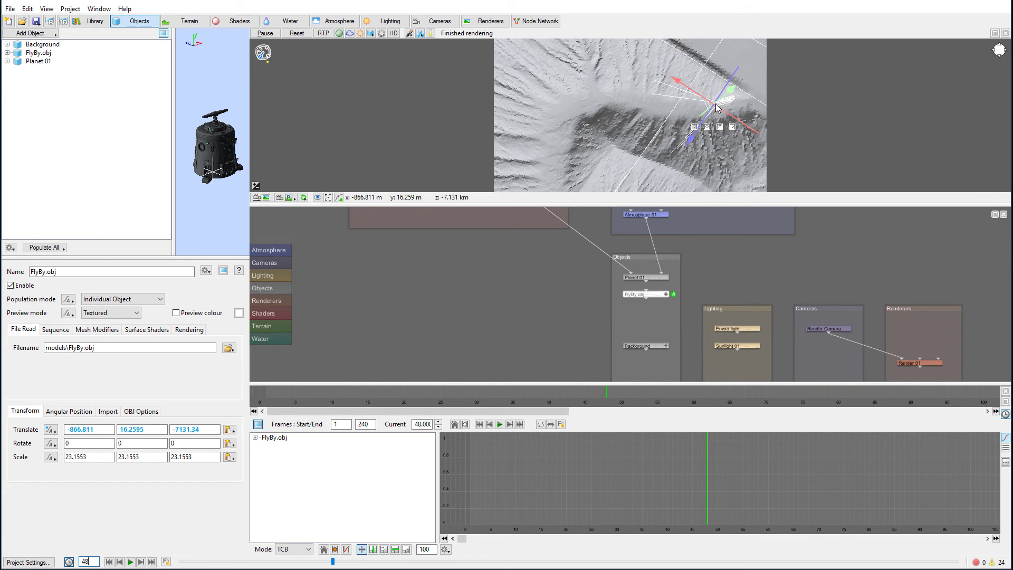
left_click_drag(716, 109, 643, 139)
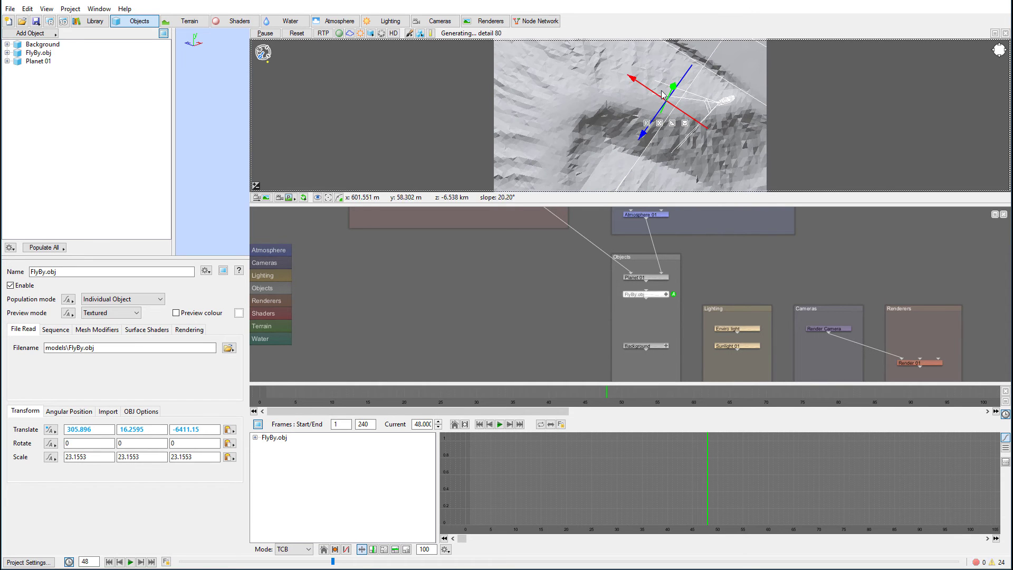
left_click_drag(641, 137, 637, 142)
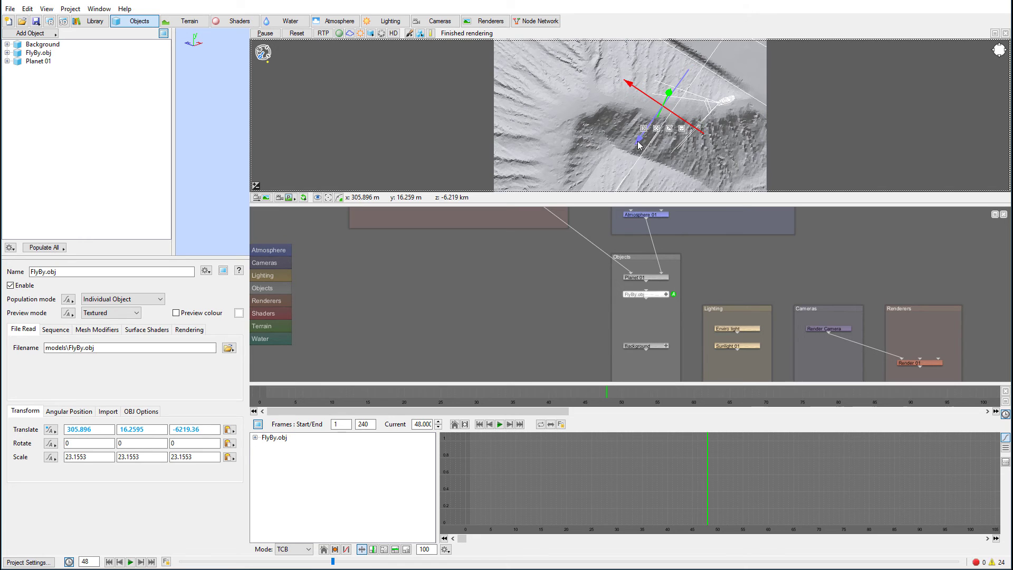
mouse_move(629, 84)
left_mouse_down()
mouse_move(637, 91)
mouse_move(631, 86)
left_mouse_up()
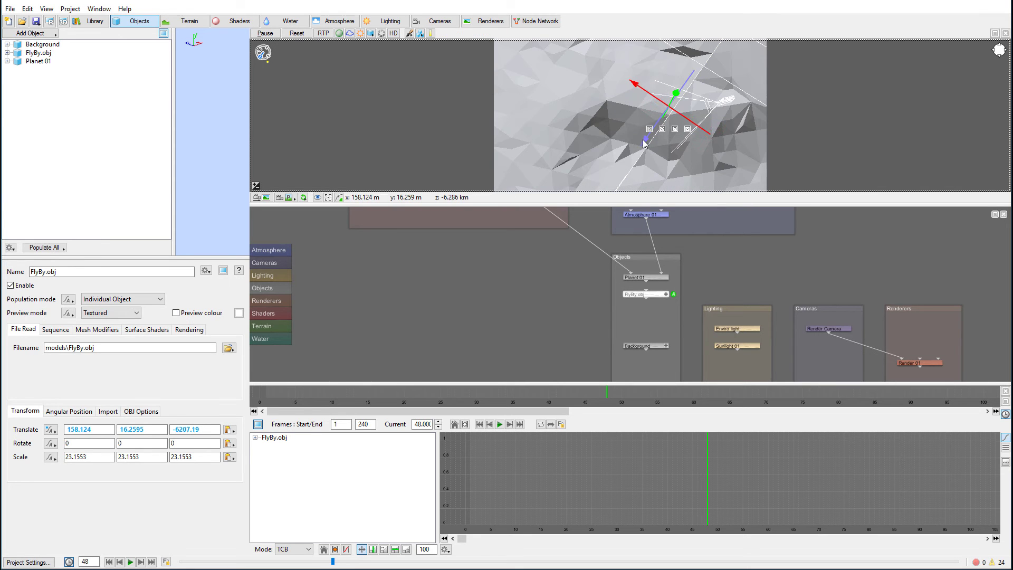
left_click_drag(644, 143, 642, 144)
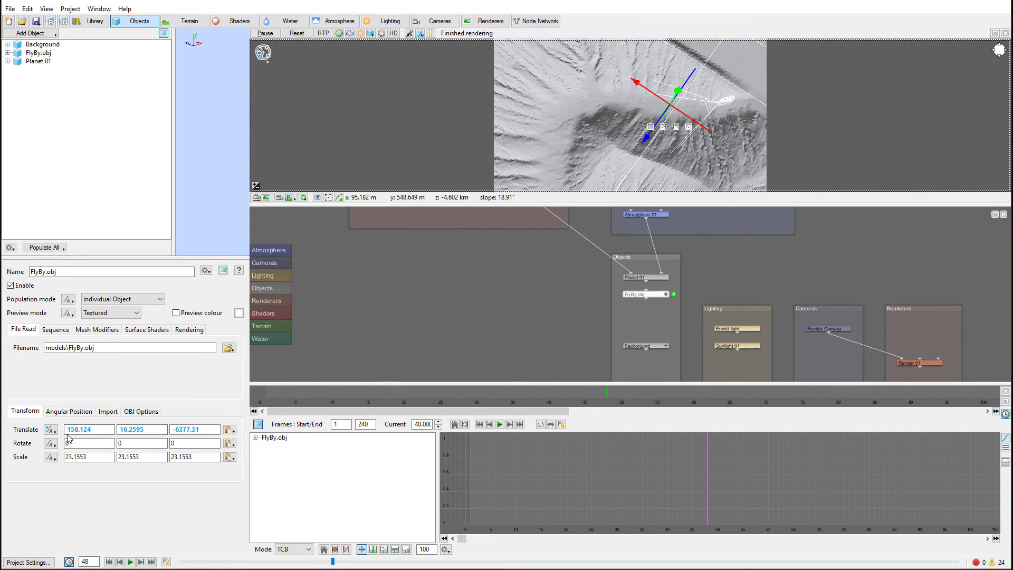
Step: Set a Translate animation key on all axes of FlyBy.obj at frame 48
left_click(51, 430)
mouse_move(104, 433)
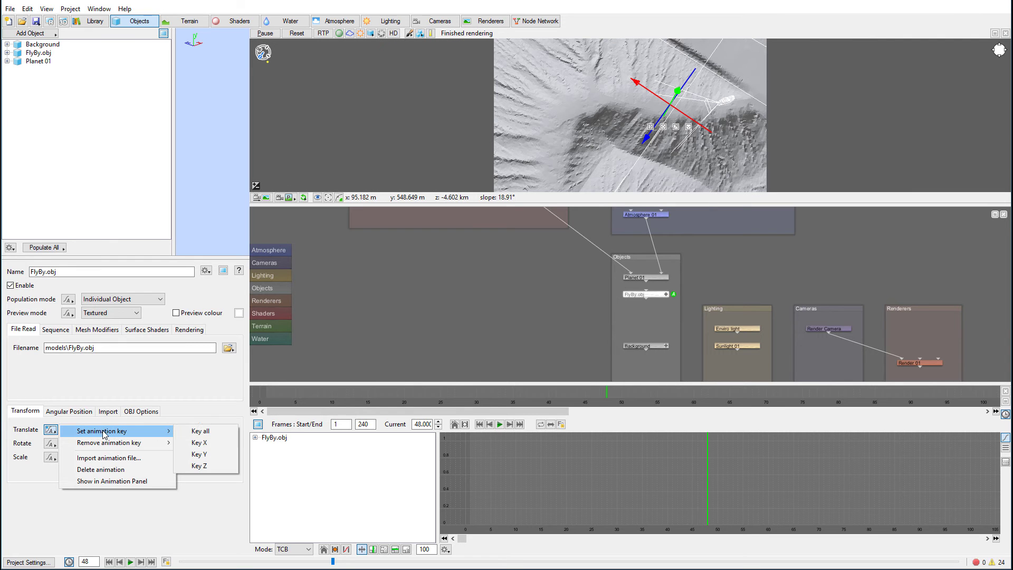
left_click(200, 431)
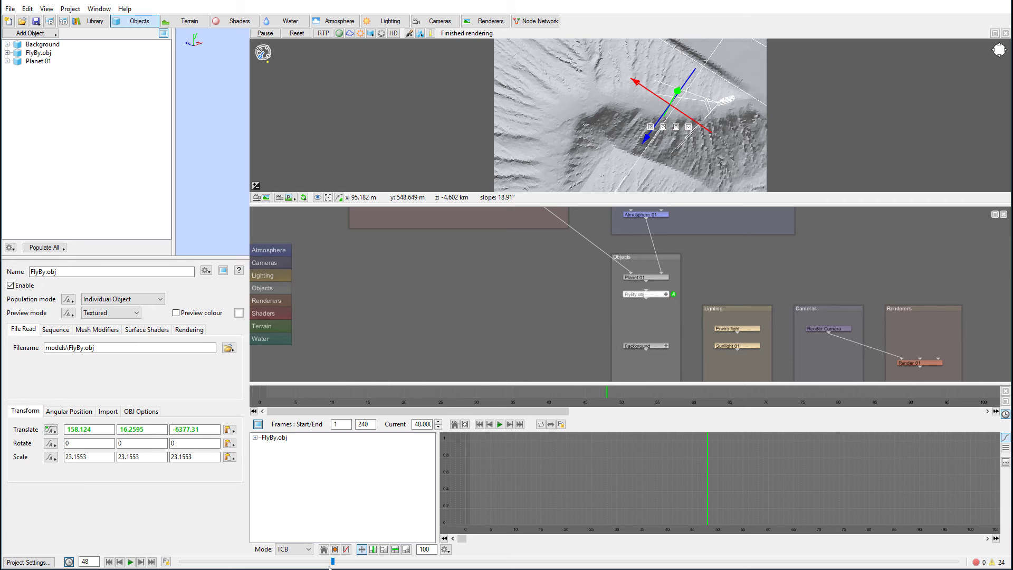
Step: Play the animation from frame 1, then jump and step through the frames to check FlyBy.obj's movement
left_click_drag(333, 562, 181, 562)
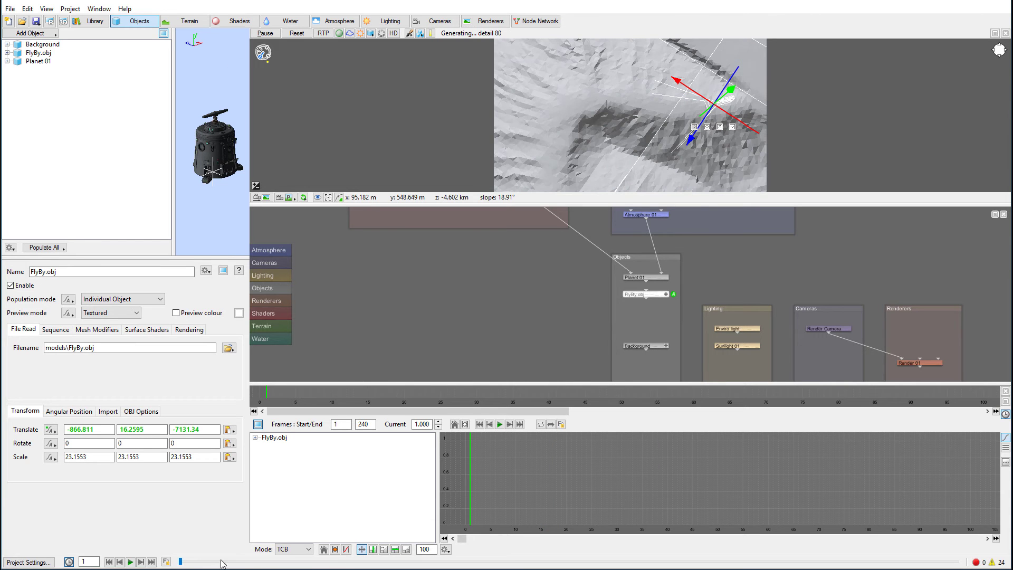
left_click(130, 562)
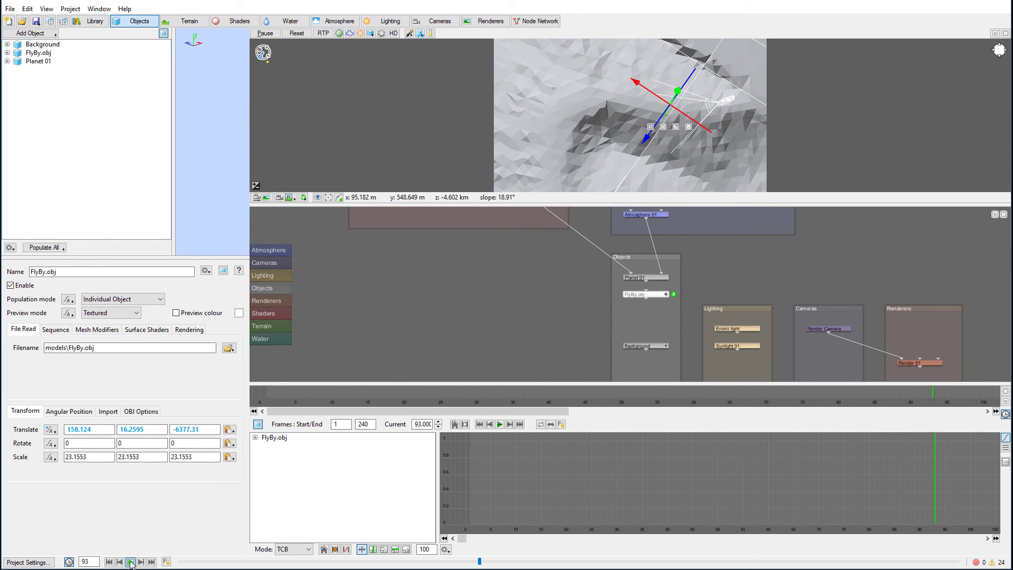
left_click(132, 564)
left_click(110, 563)
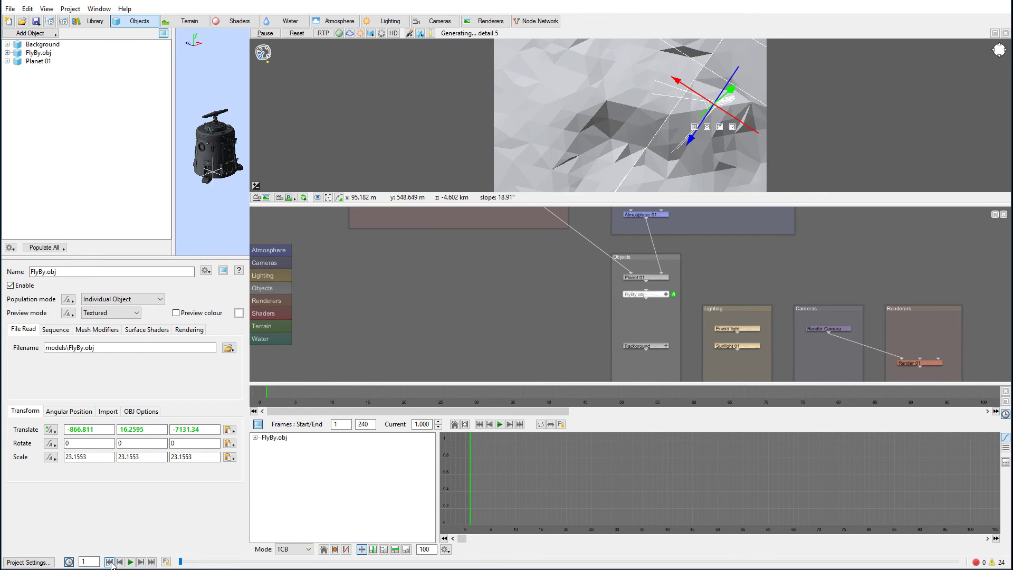
left_click(152, 563)
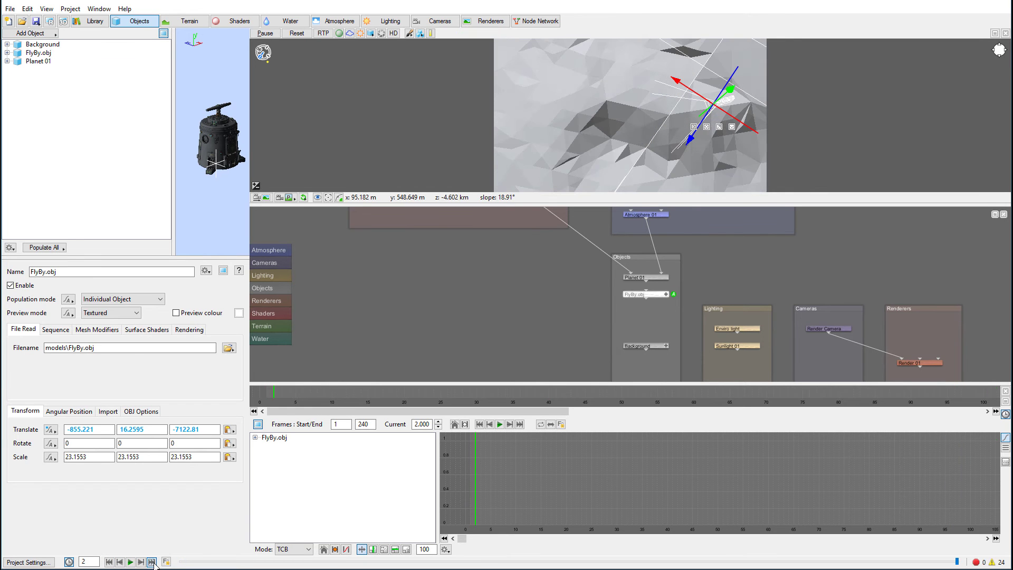
left_click(152, 563)
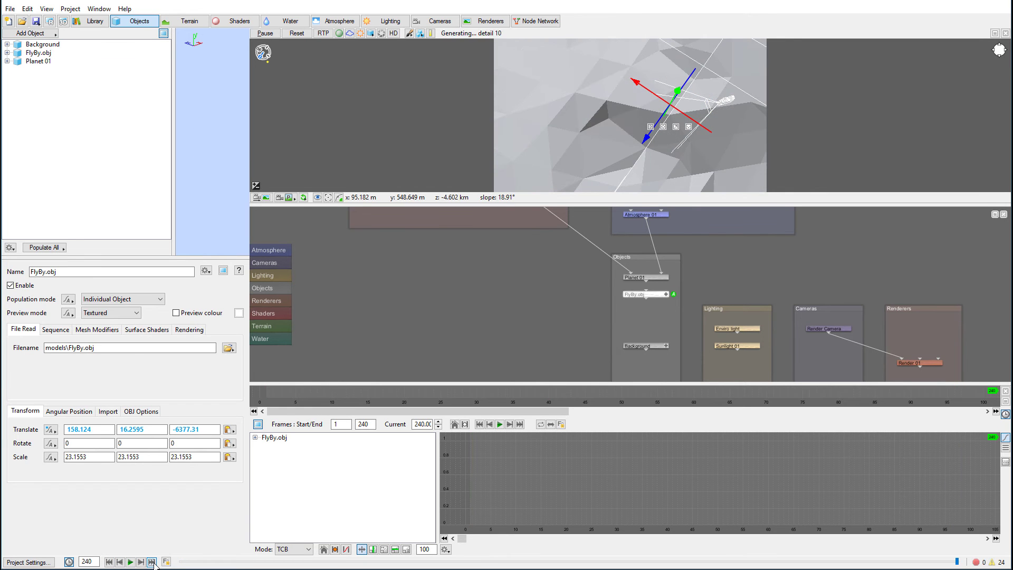
left_click(110, 562)
left_click(140, 562)
left_click(141, 563)
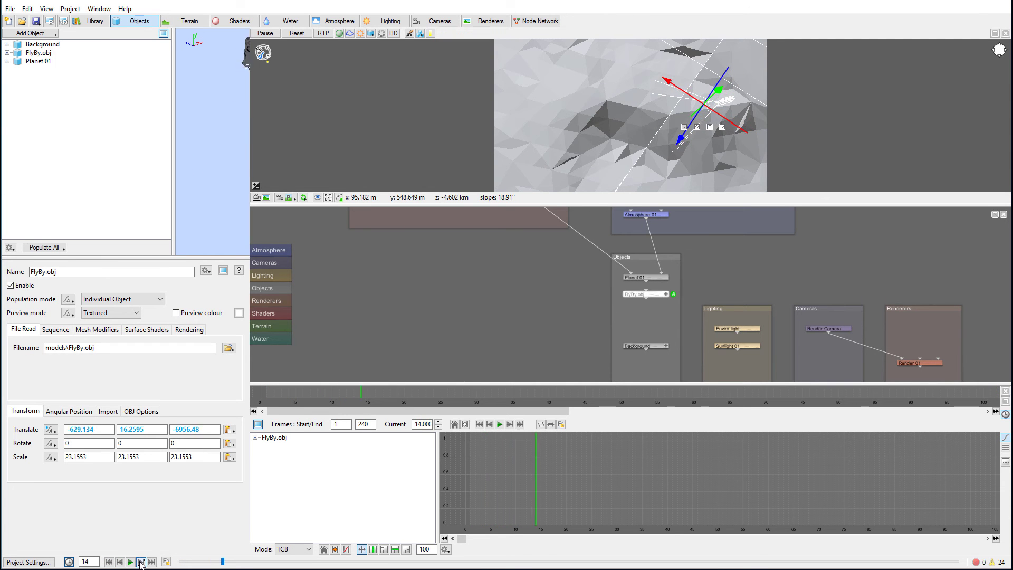
Step: Expand FlyBy.obj in the animation panel and select its Translate channels for viewing
left_click(255, 438)
left_click(265, 446)
left_click(284, 445)
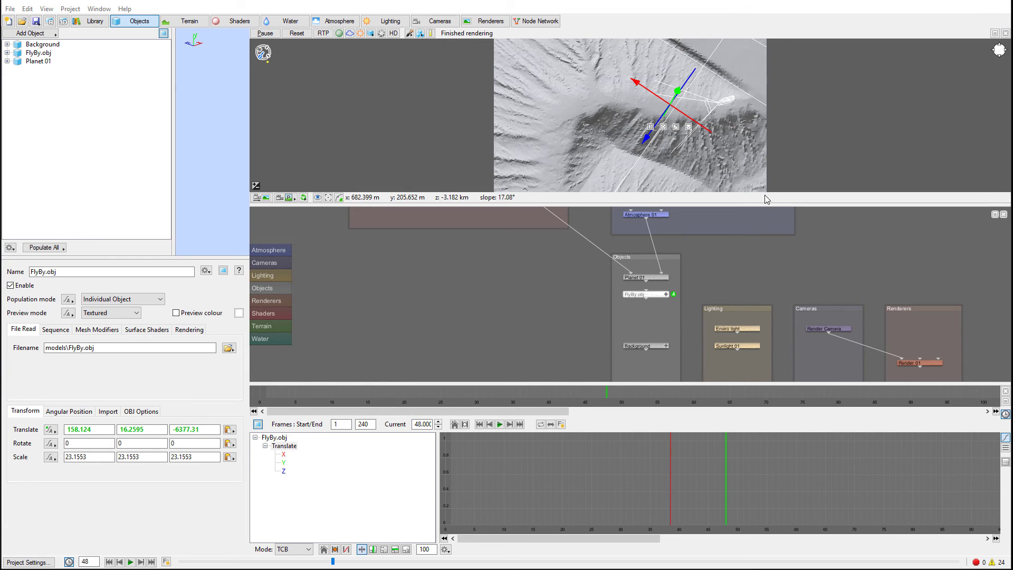
Step: Compare the Translate values' key colouring at frames 0, 49, 1 and 48, and beyond the second key
double_click(94, 563)
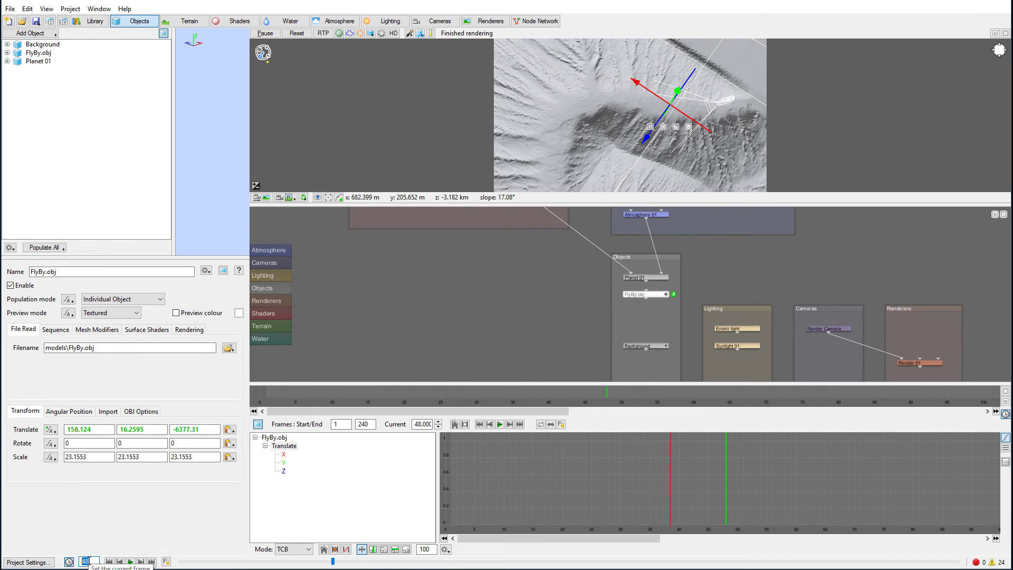
type("0")
key("Return")
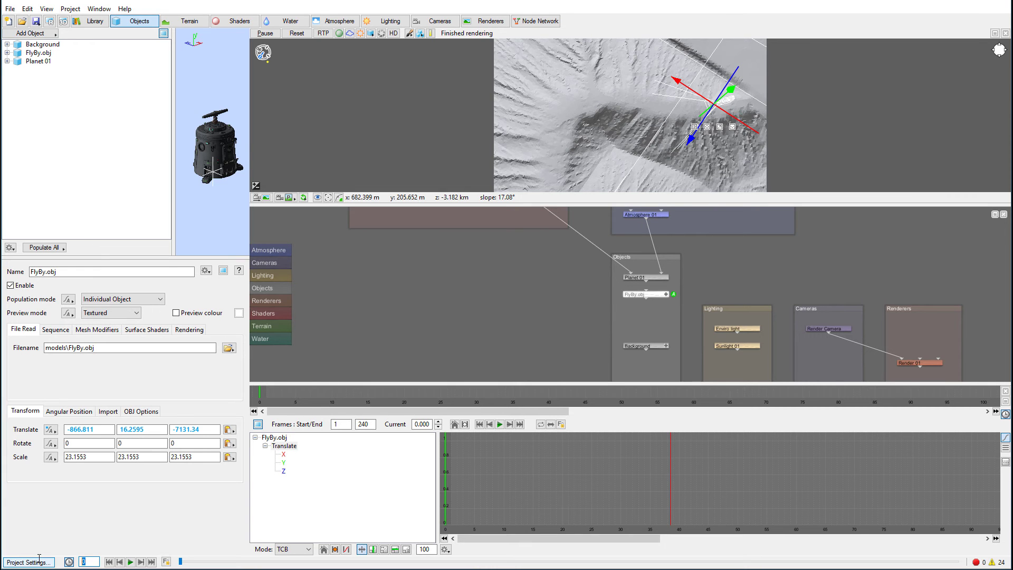
type("49")
key("Return")
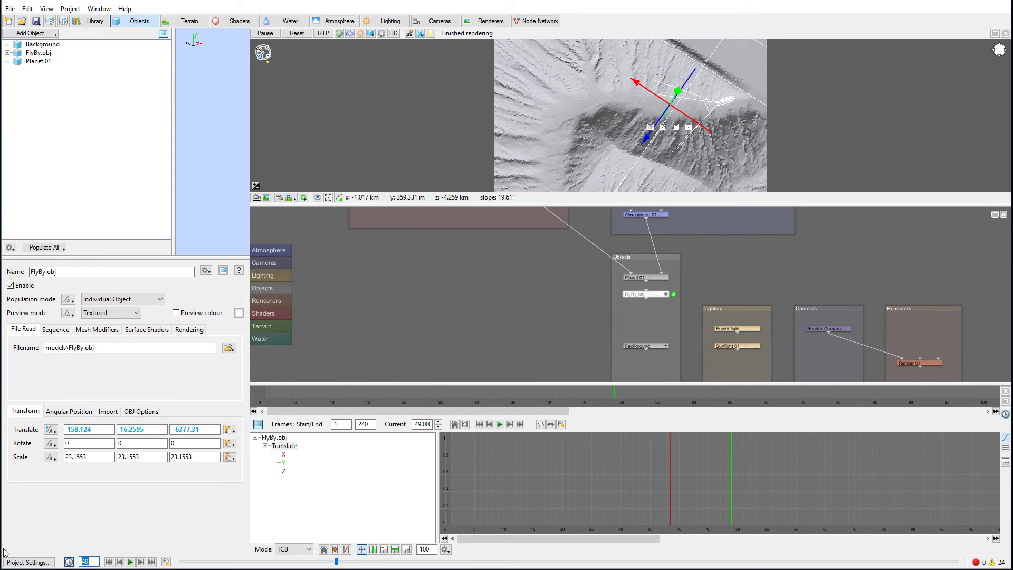
type("0")
key("Return")
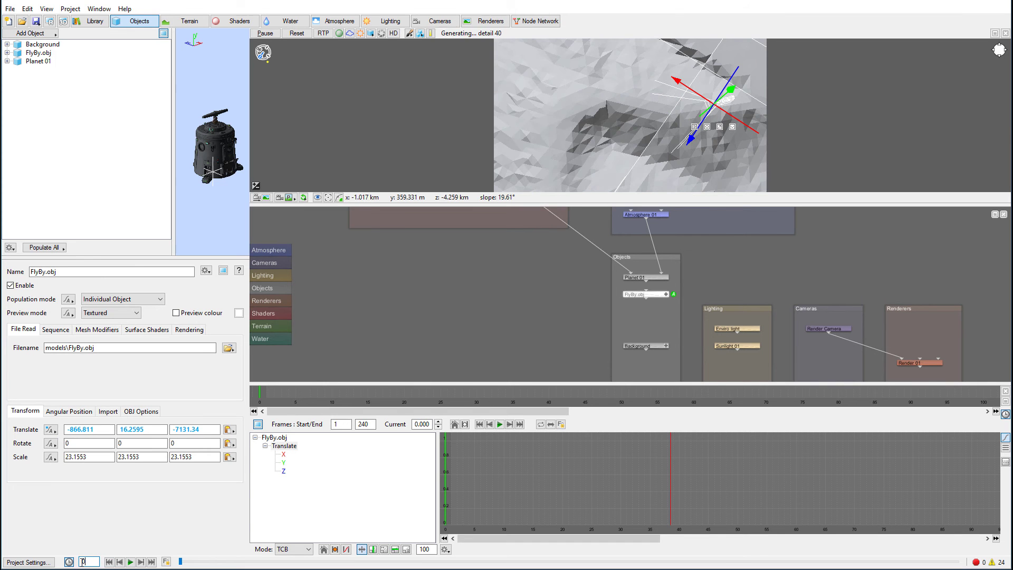
type("1")
key("Return")
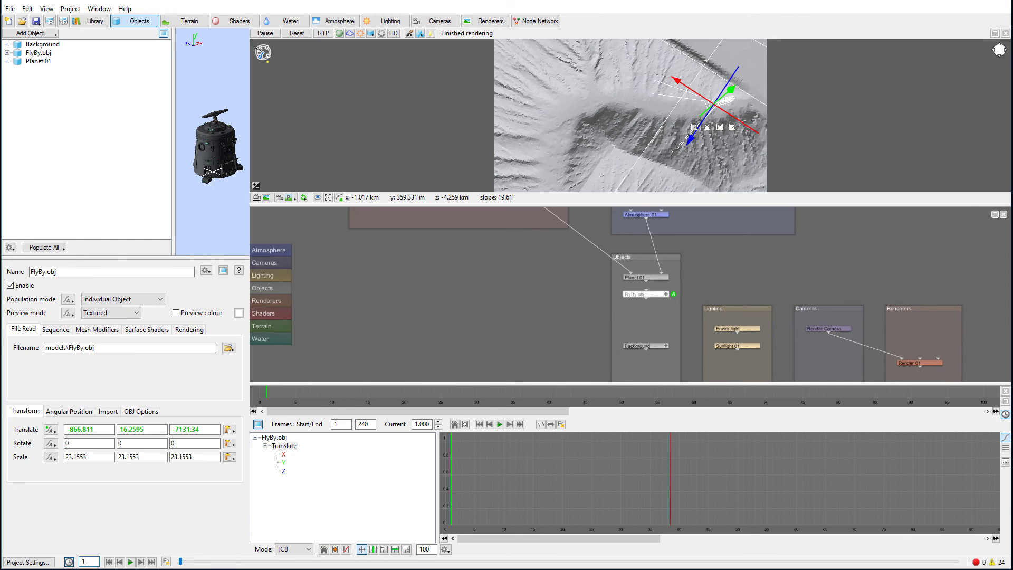
left_click_drag(93, 561, 16, 551)
type("48")
key("Return")
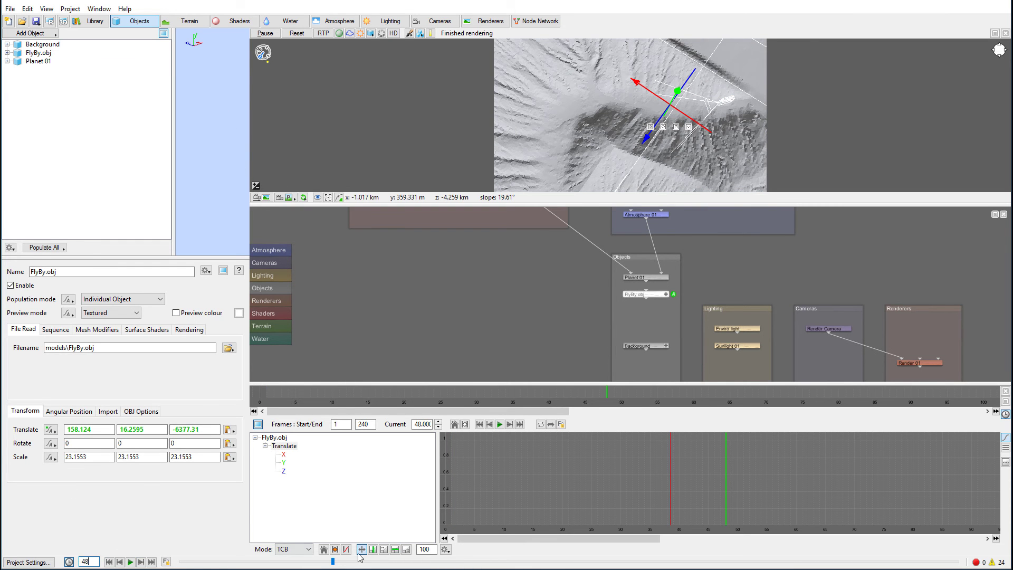
left_click_drag(333, 562, 384, 564)
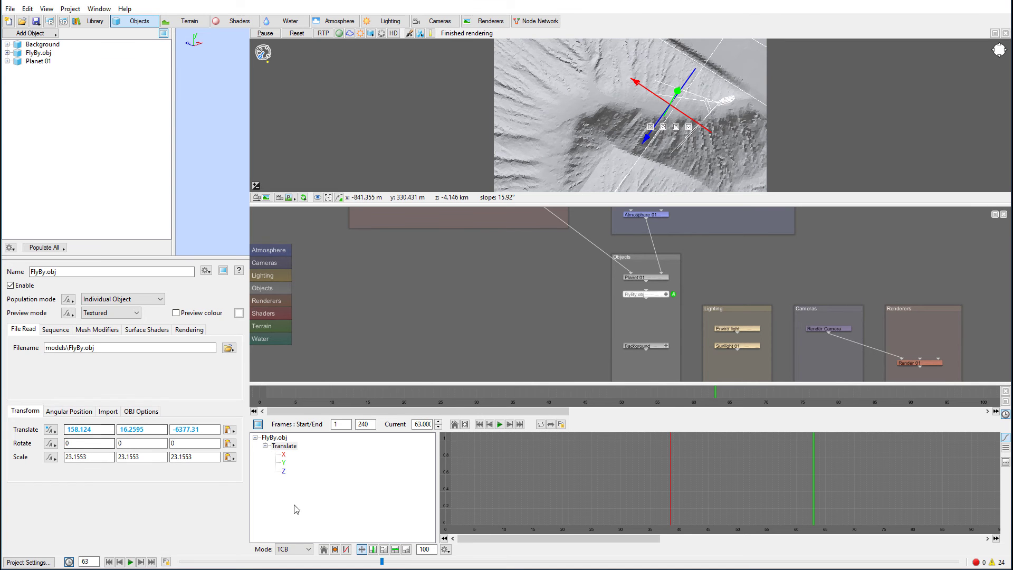
Step: Go to frame 96 and move FlyBy.obj along its flight path to about X 1731, Z -6253
double_click(88, 562)
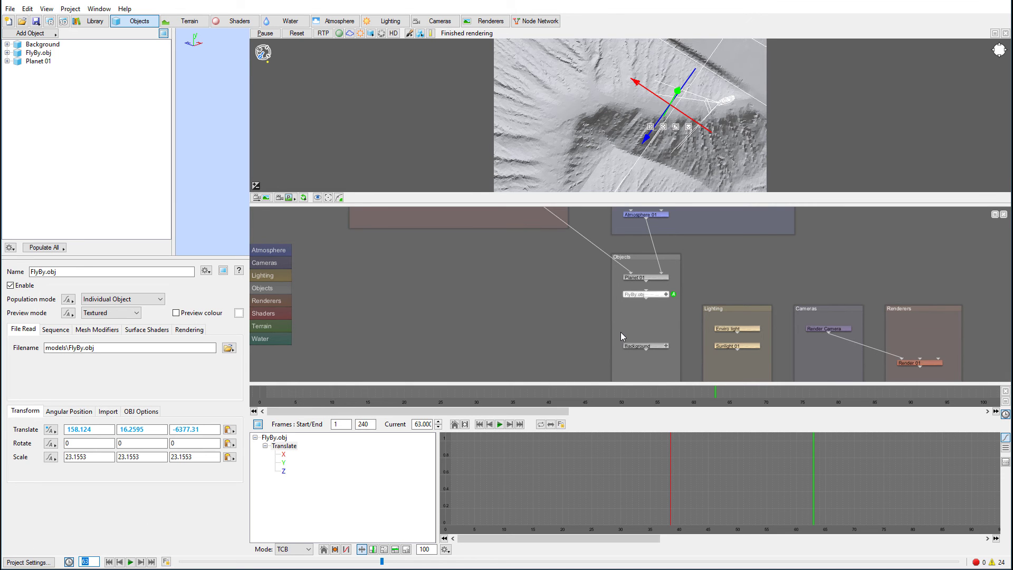
type("96")
key("Return")
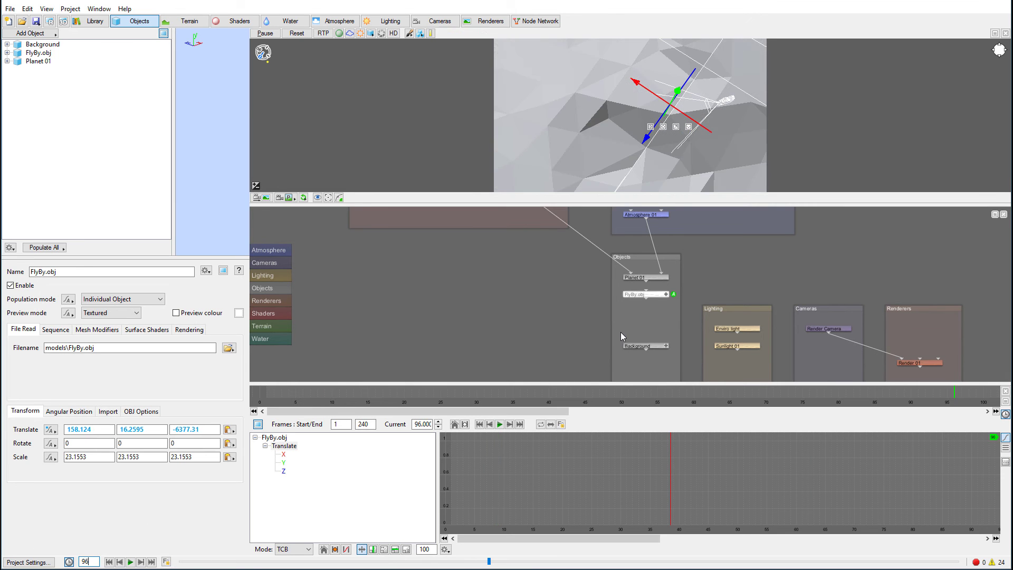
left_click_drag(706, 130, 593, 110)
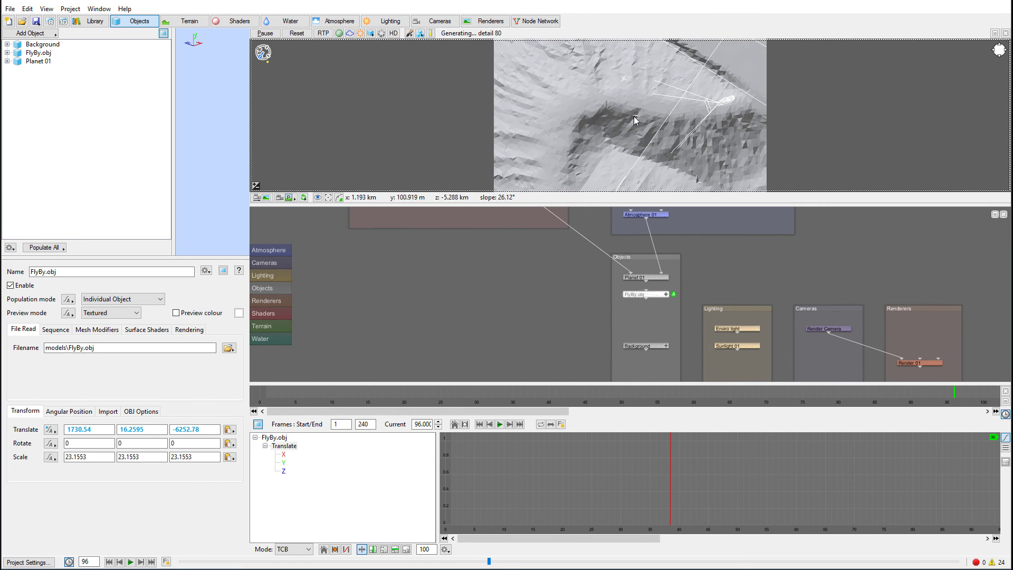
Step: Reselect FlyBy.obj, reposition it to about X 1690, Z -5882, and set a Translate key on all axes at frame 96
right_click(607, 74)
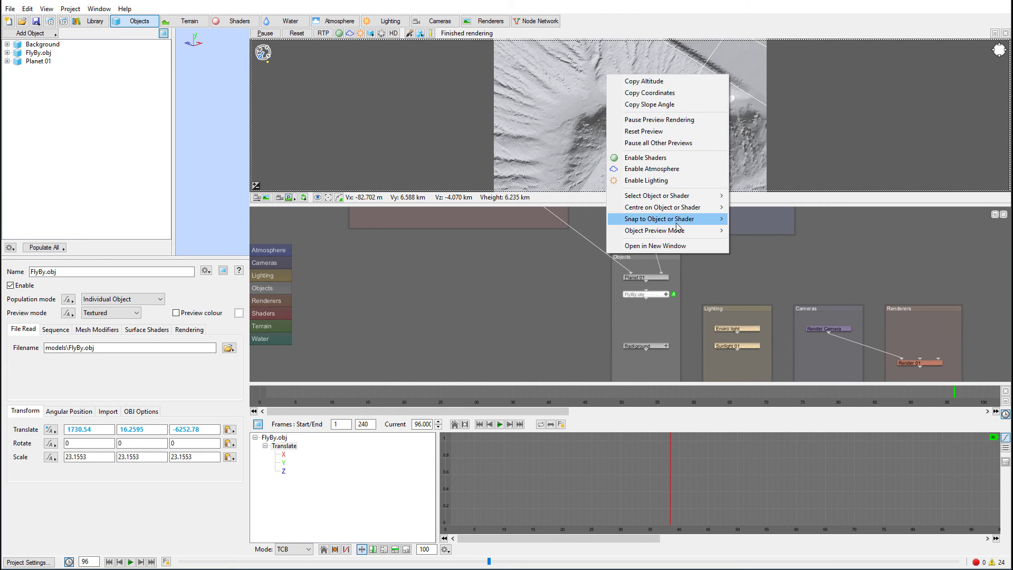
mouse_move(679, 200)
left_click(757, 196)
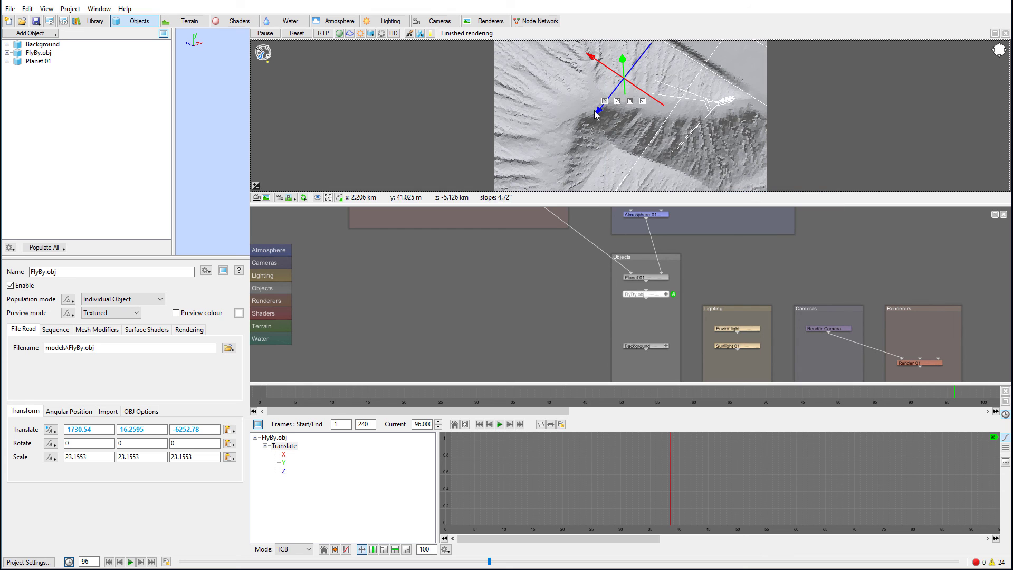
left_click_drag(596, 112, 582, 70)
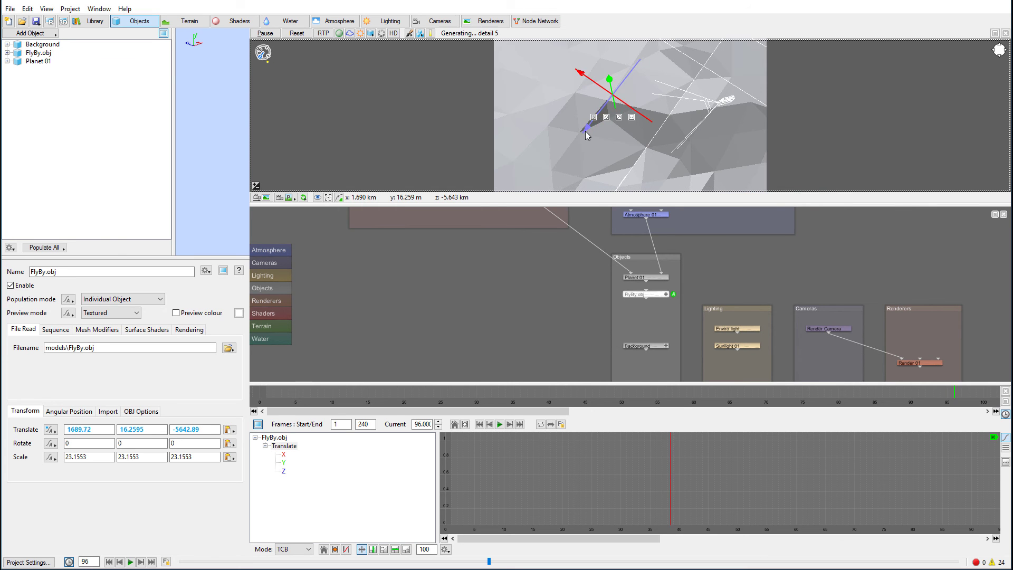
left_click_drag(587, 131, 594, 127)
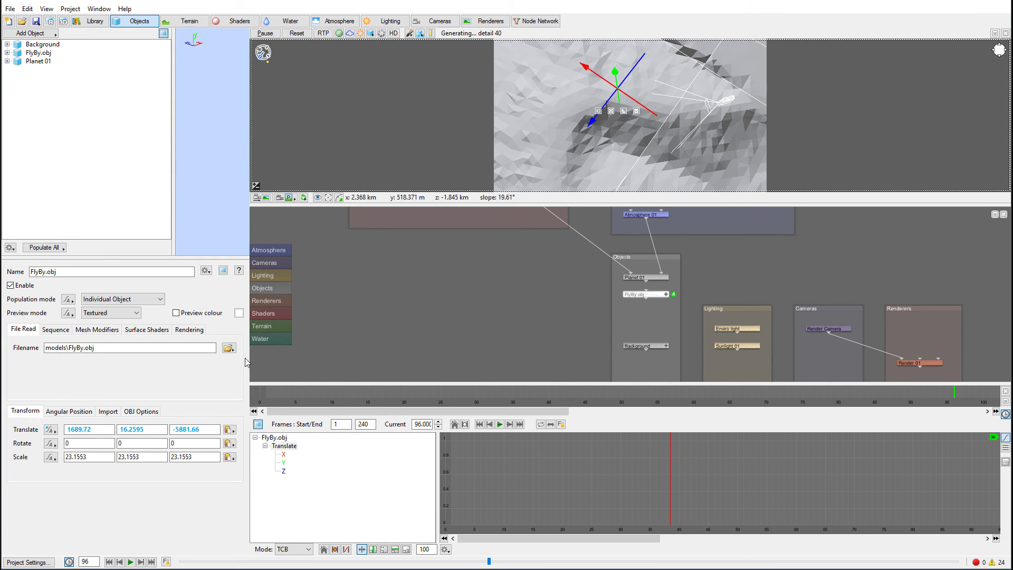
left_click(51, 429)
mouse_move(118, 431)
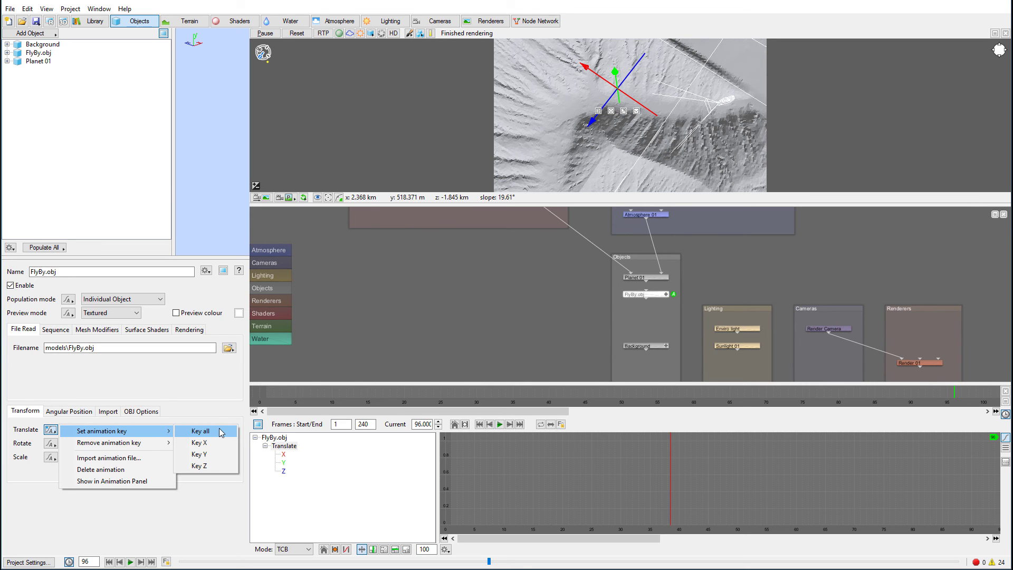
left_click(221, 432)
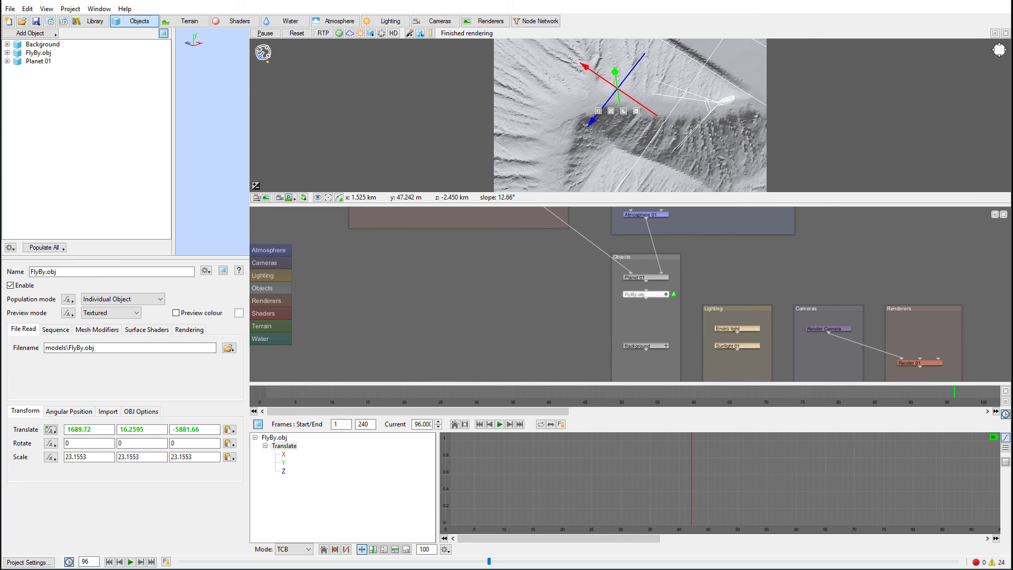
Step: At frame 120, move FlyBy.obj to about X 2307, Z -5363 and set a Translate key on all axes
left_click(85, 561)
double_click(92, 562)
type("120")
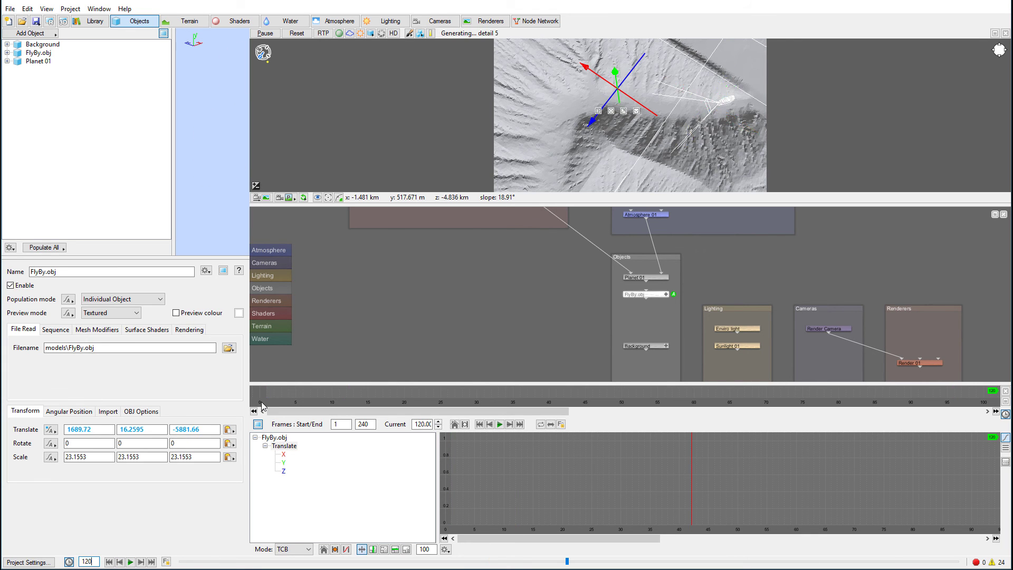
key("Return")
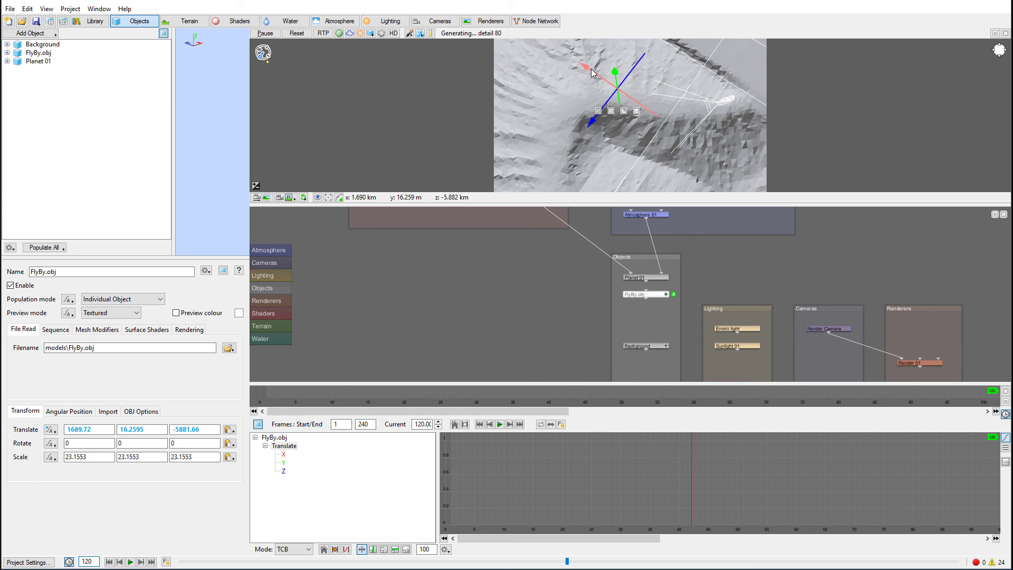
left_click_drag(587, 73, 569, 71)
left_click_drag(582, 112, 567, 58)
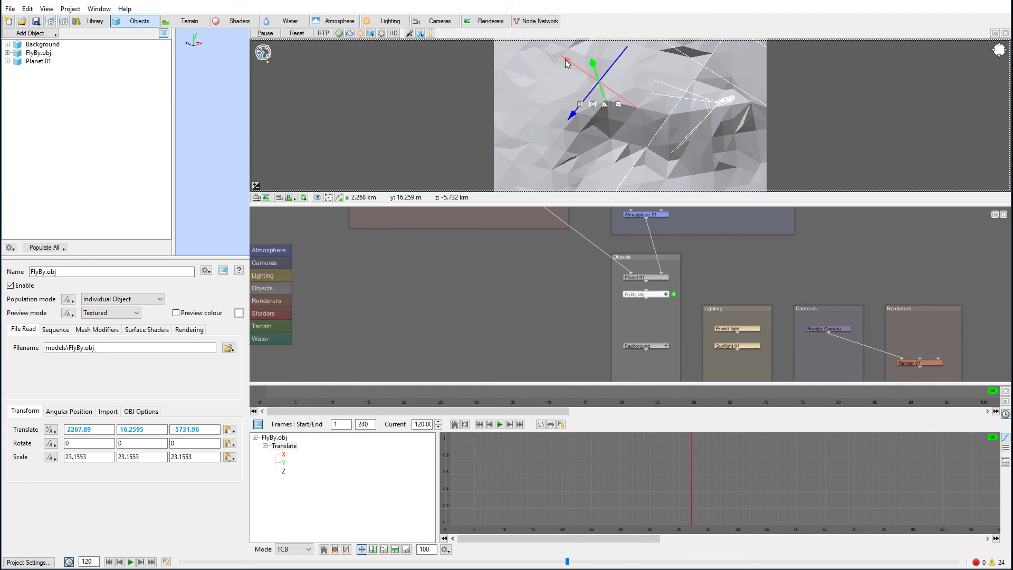
left_click_drag(571, 120, 561, 133)
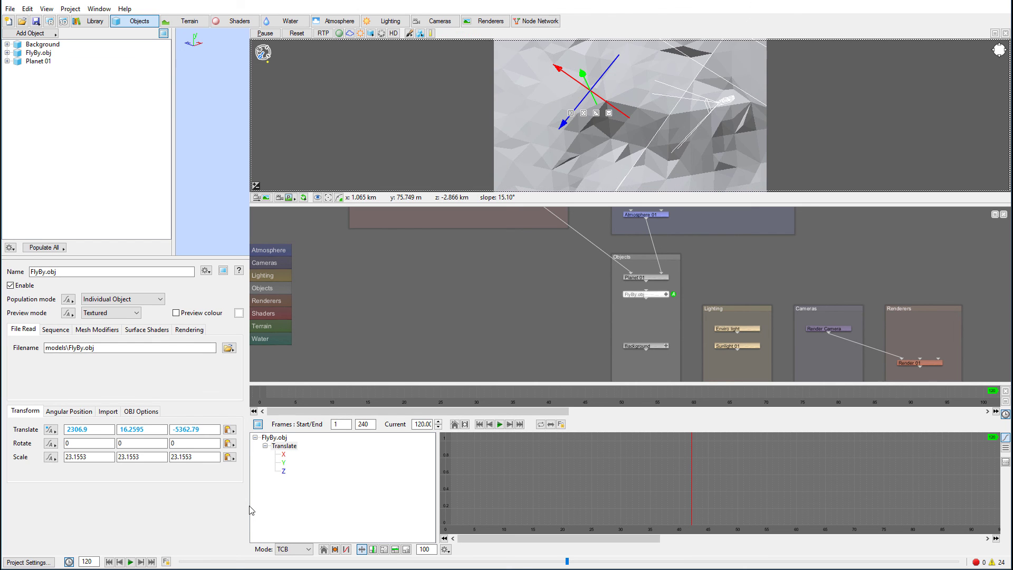
left_click(52, 430)
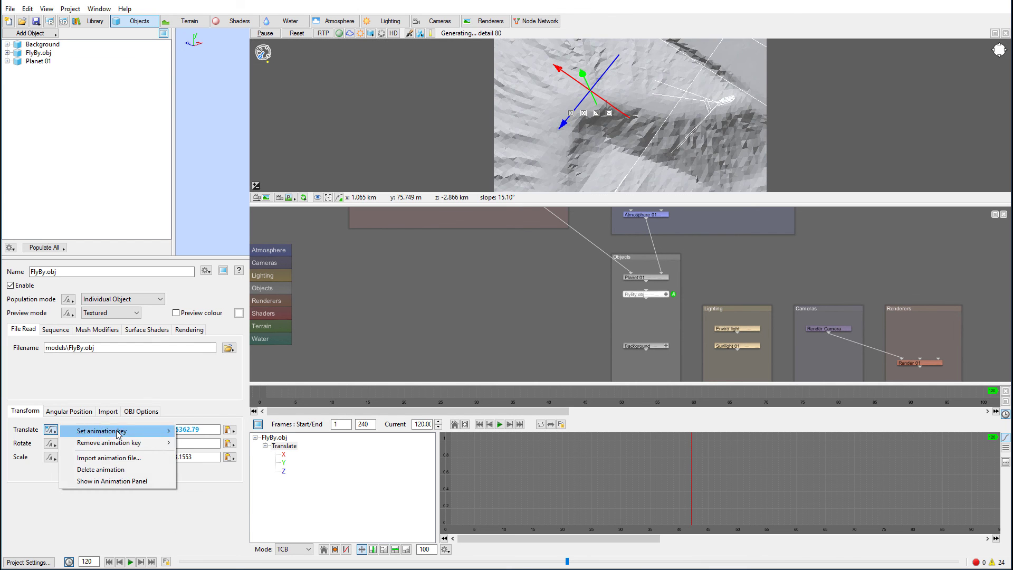
mouse_move(106, 431)
left_click(201, 431)
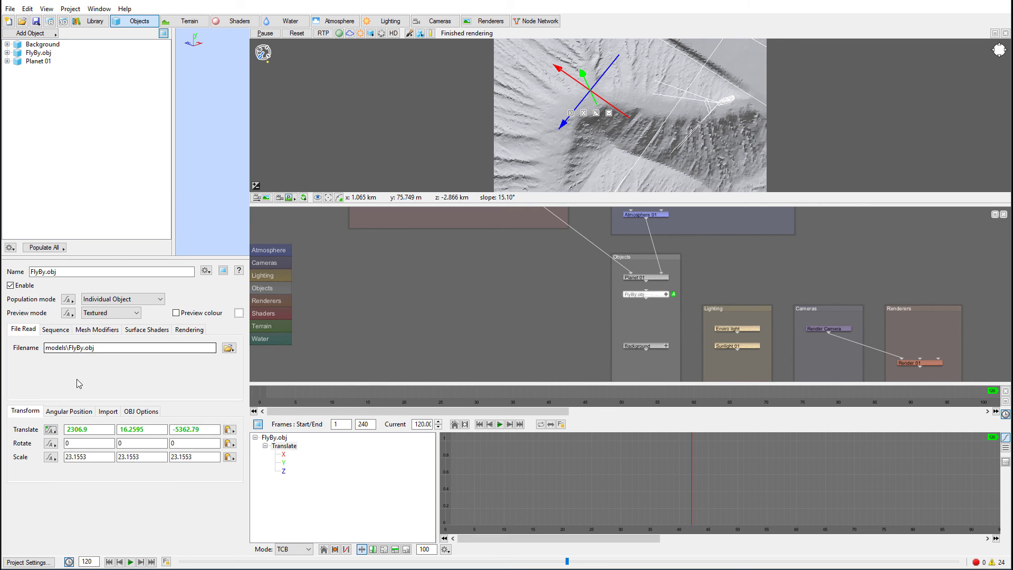
Step: At frame 144, move FlyBy.obj to about X 2754, Z -4740 and set a Translate key on all axes
double_click(92, 561)
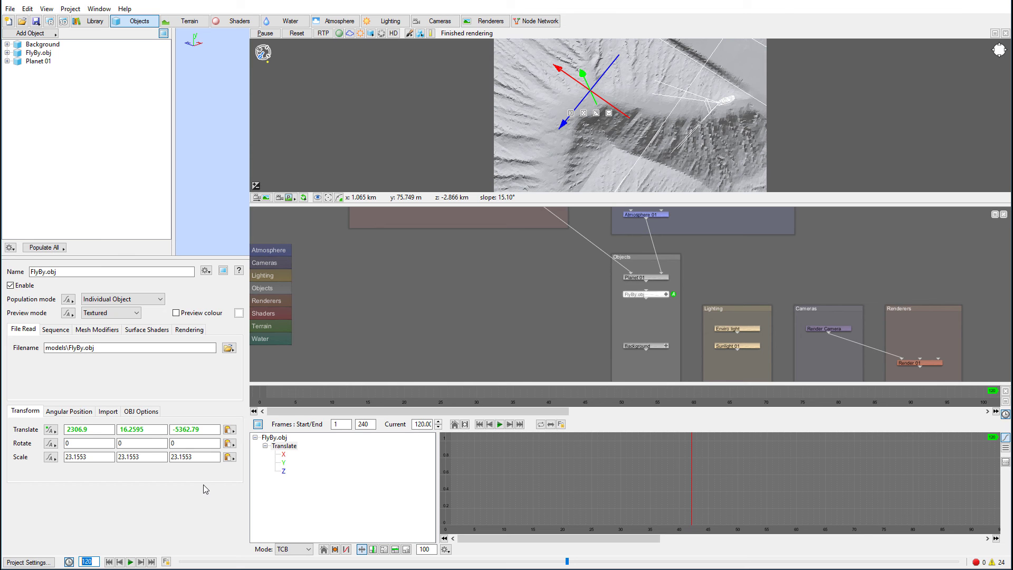
type("14")
key("Return")
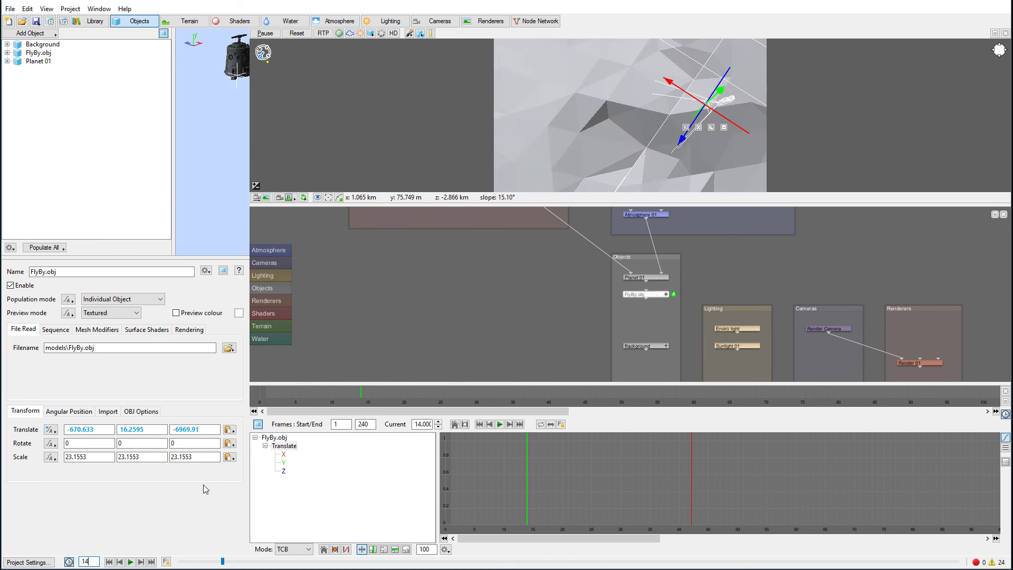
type("4")
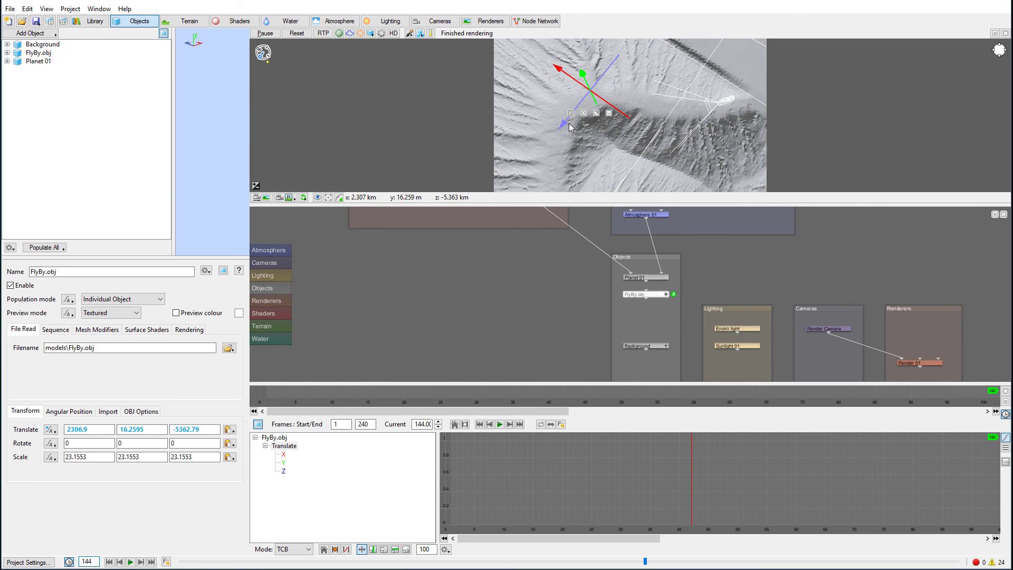
left_click_drag(562, 125, 535, 70)
left_click(51, 429)
mouse_move(170, 436)
left_click(200, 430)
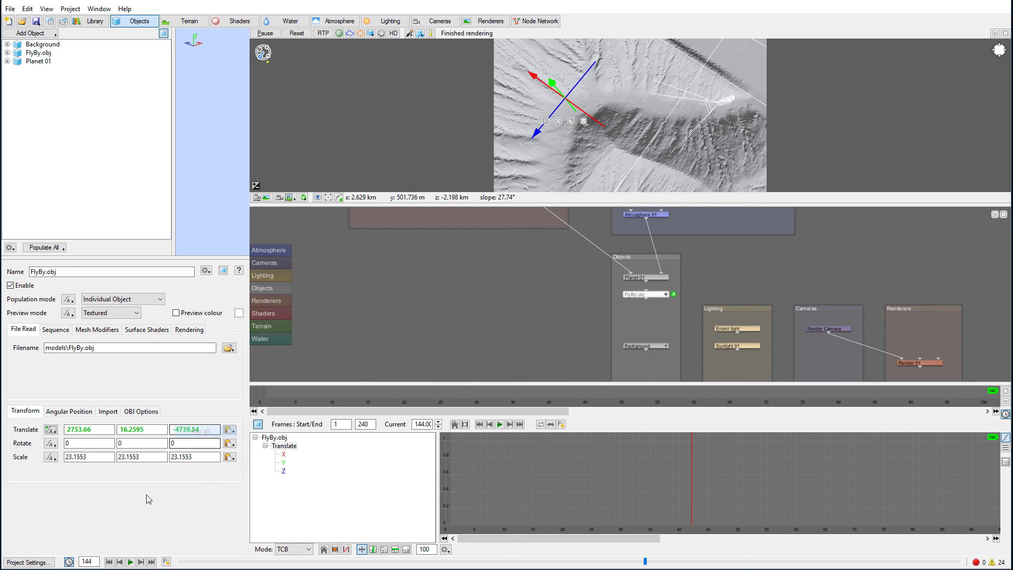
Step: At frame 168, move FlyBy.obj to about X 2582, Z -4234 and set a Translate key on all axes
double_click(99, 558)
type("168")
key("Return")
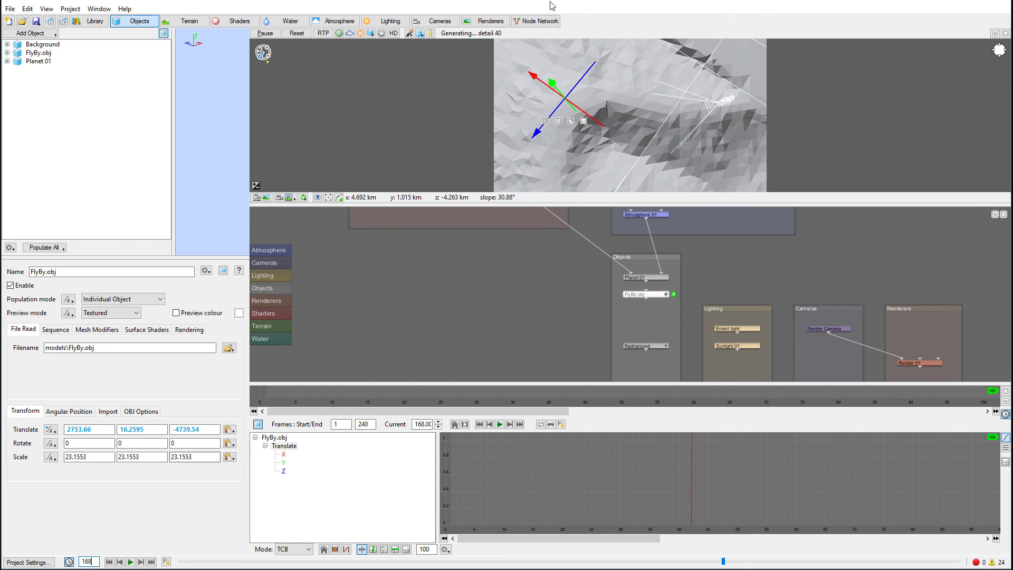
left_click_drag(534, 135, 524, 153)
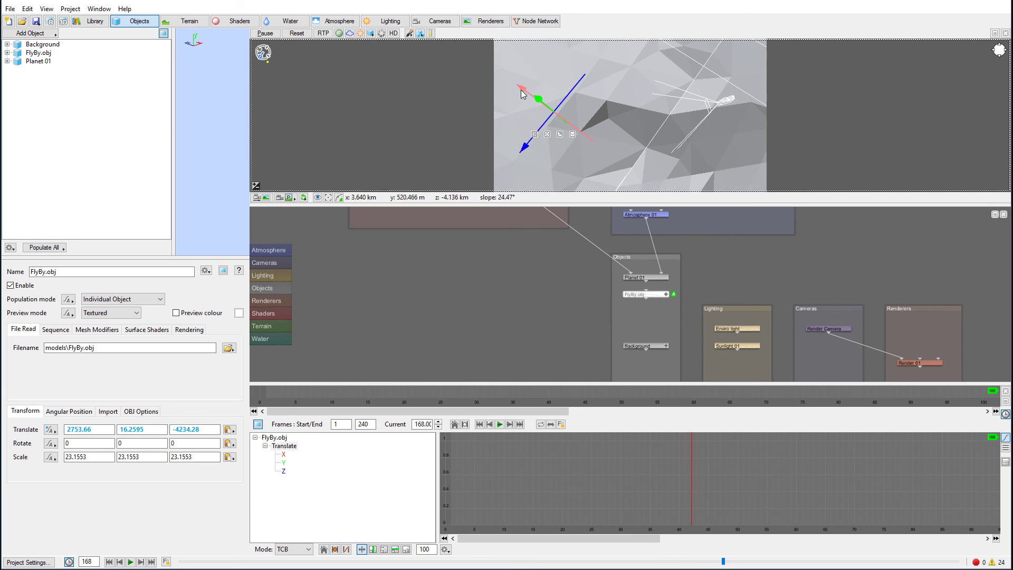
left_click_drag(528, 91, 527, 91)
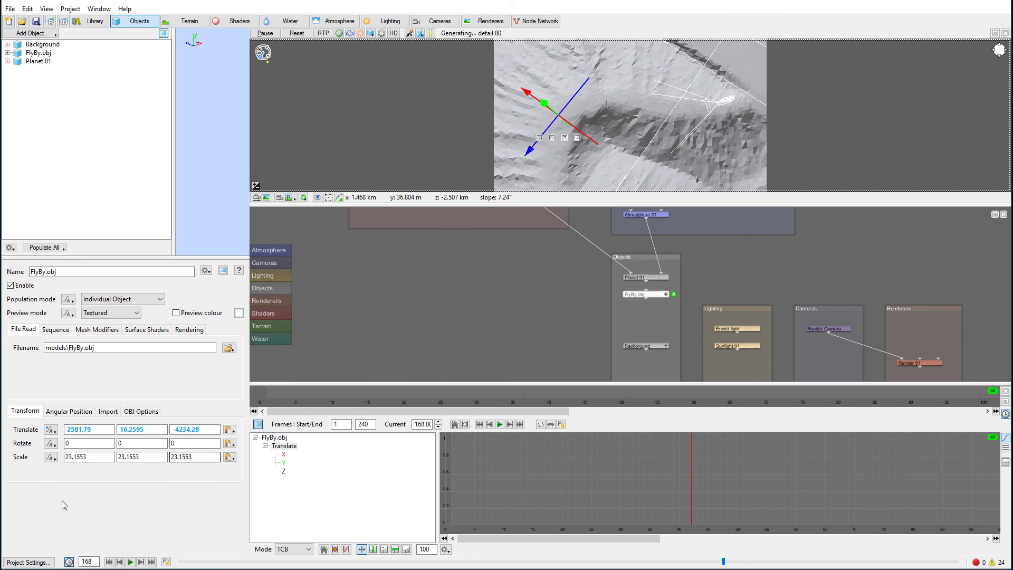
left_click(50, 429)
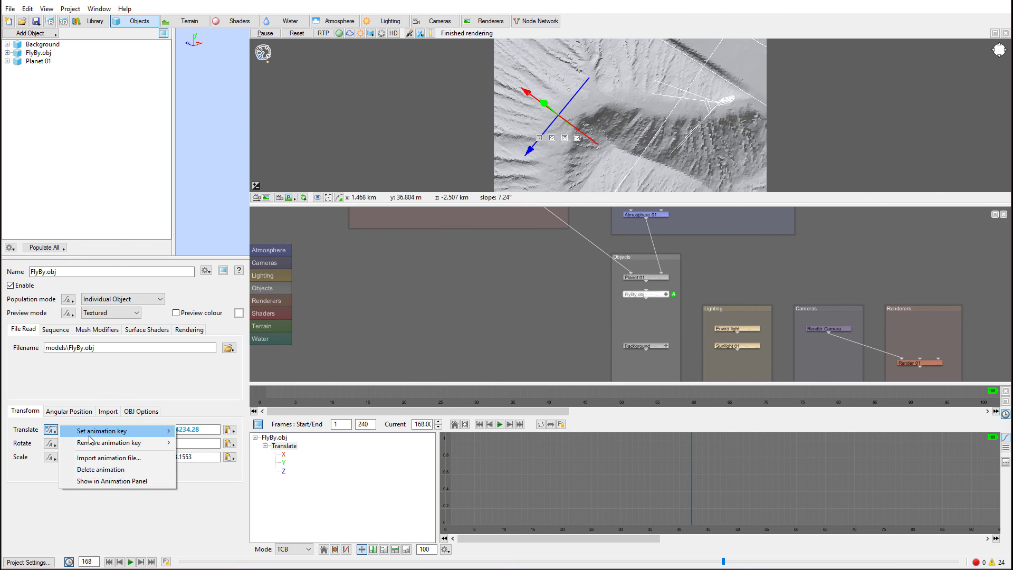
mouse_move(91, 432)
left_click(201, 431)
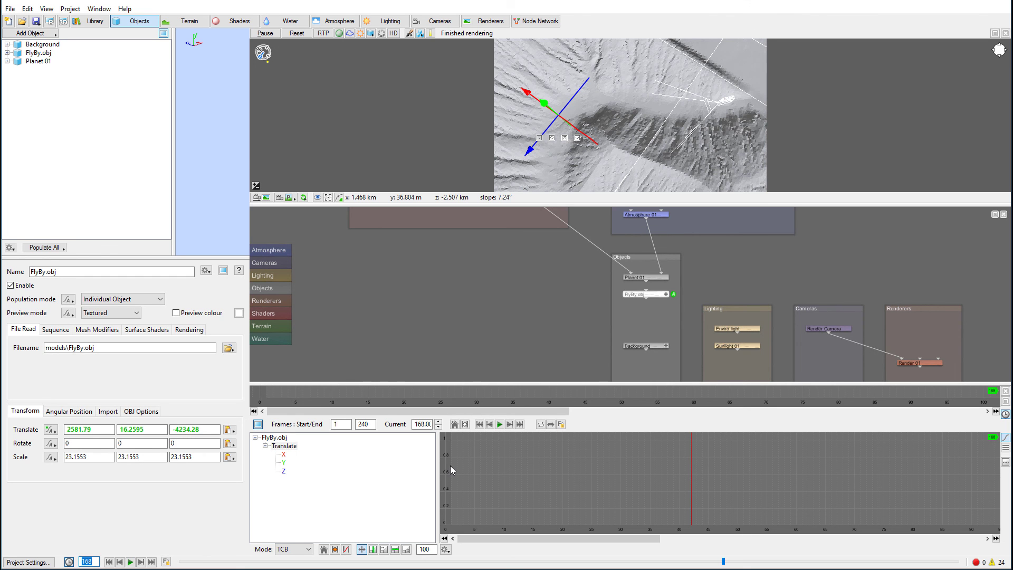
Step: At frame 240, move FlyBy.obj to about X 2432, Z -3263 and set a Translate key on all axes
type("240")
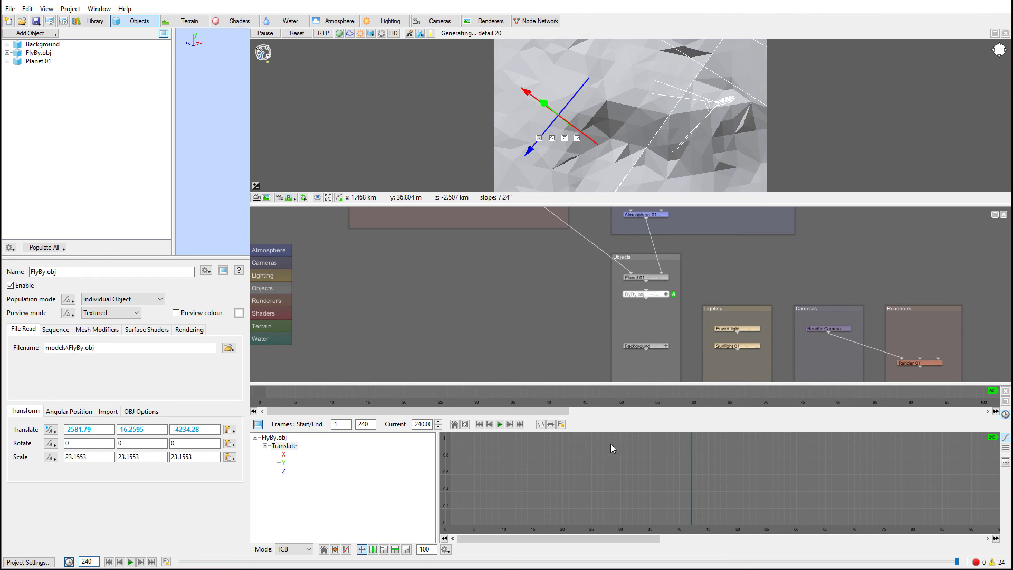
left_click_drag(532, 154, 529, 127)
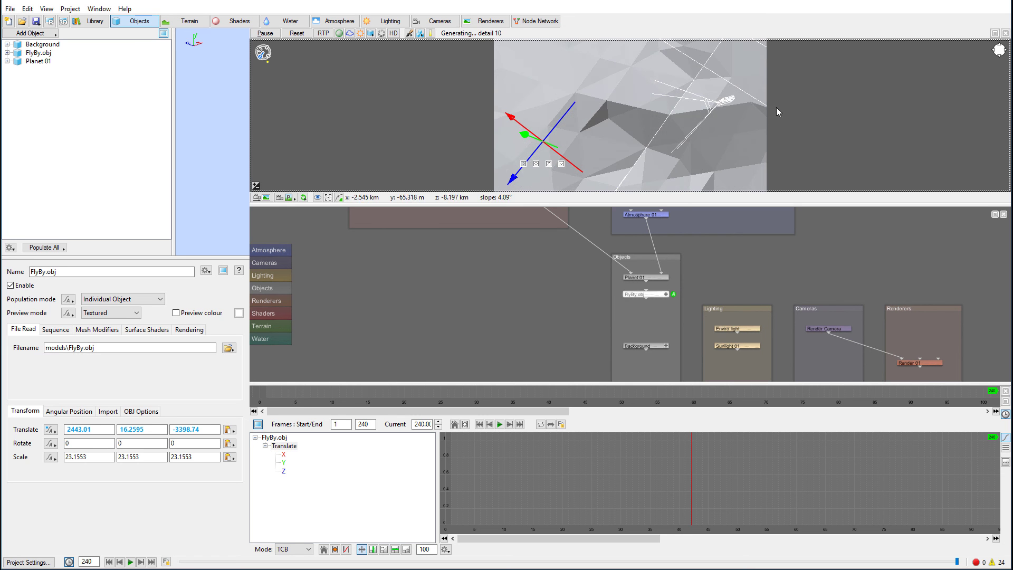
left_click_drag(517, 180, 509, 124)
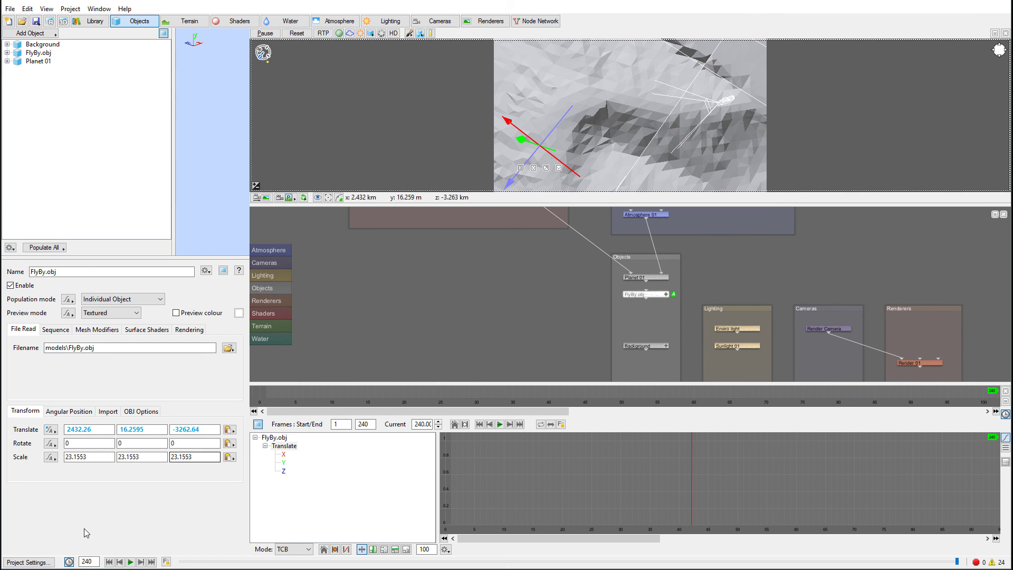
left_click(55, 431)
mouse_move(105, 431)
left_click(197, 429)
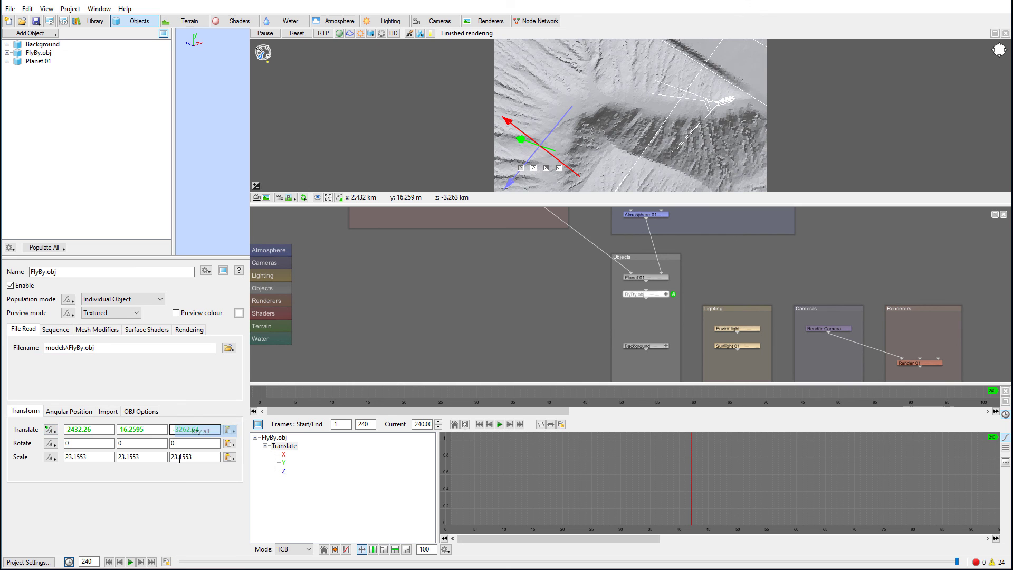
Step: Play the animation from the first frame to check FlyBy.obj's movement through all the keys
left_click(109, 563)
left_click(130, 562)
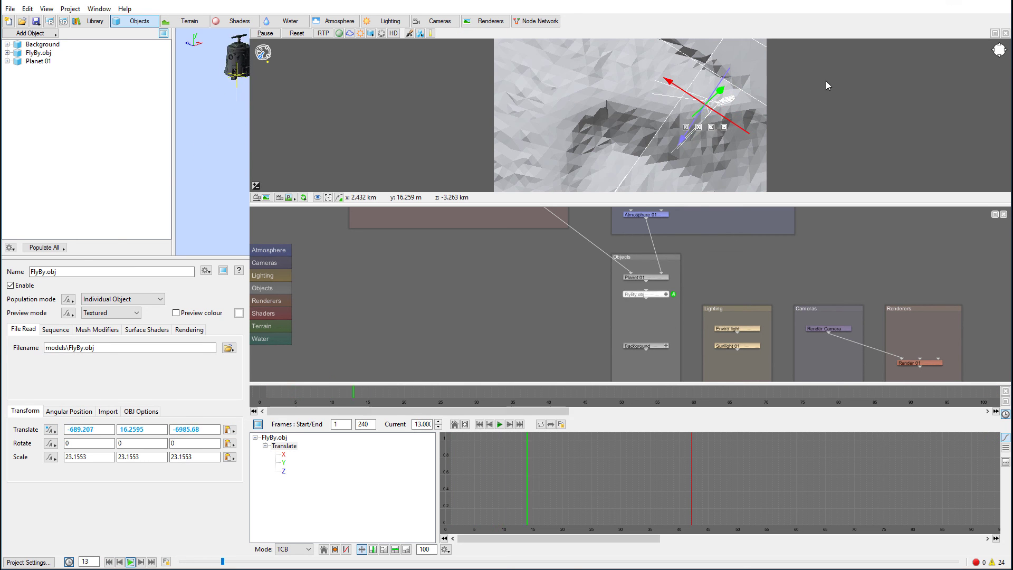